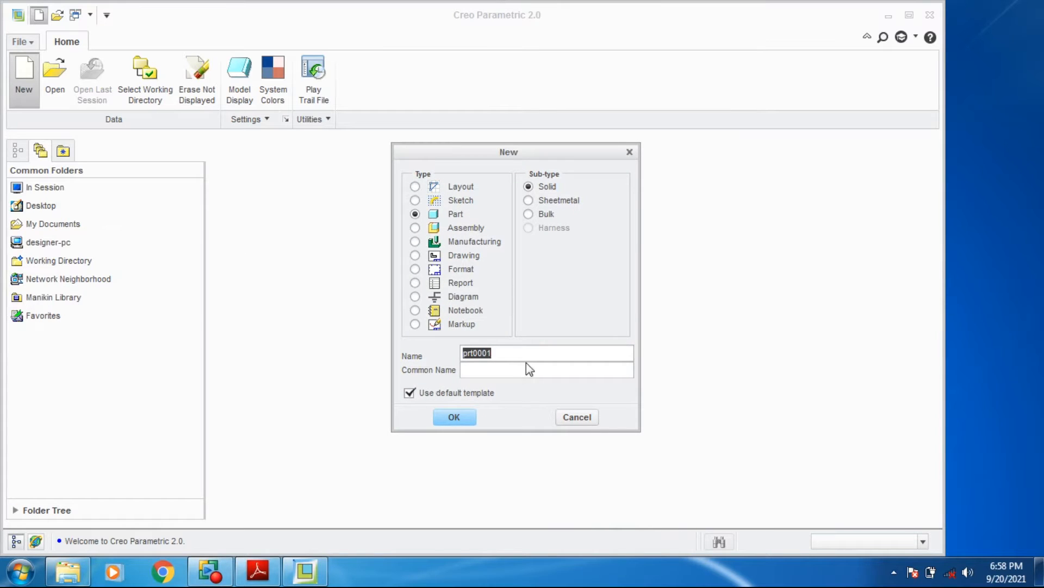
Create a new solid part named EXP2 from the default template and maximize its window
{"action": "key", "text": "BackSpace"}
{"action": "type", "text": "exp"}
{"action": "left_click", "coordinate": [470, 418]}
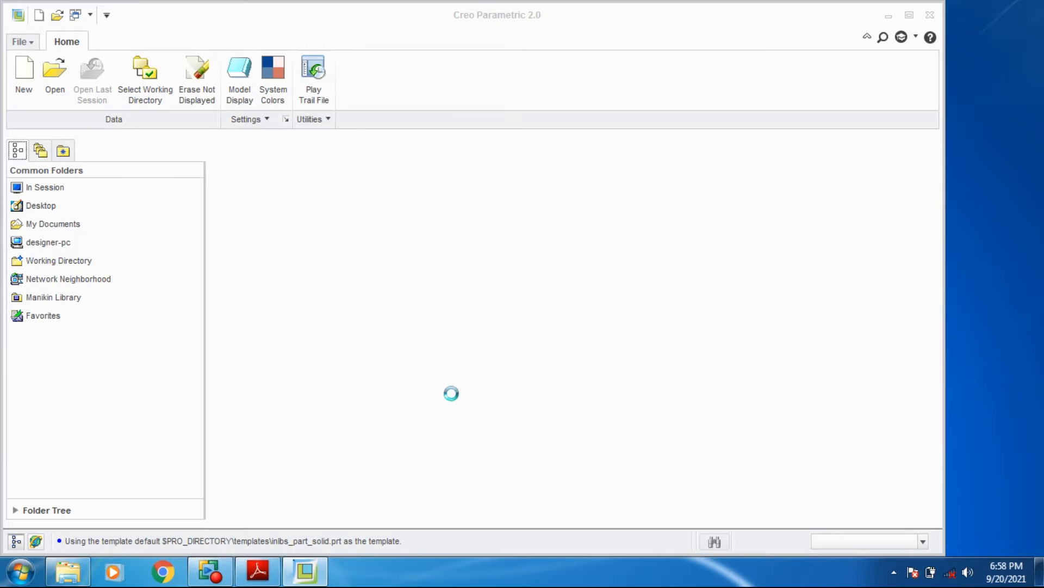
{"action": "left_click", "coordinate": [908, 15]}
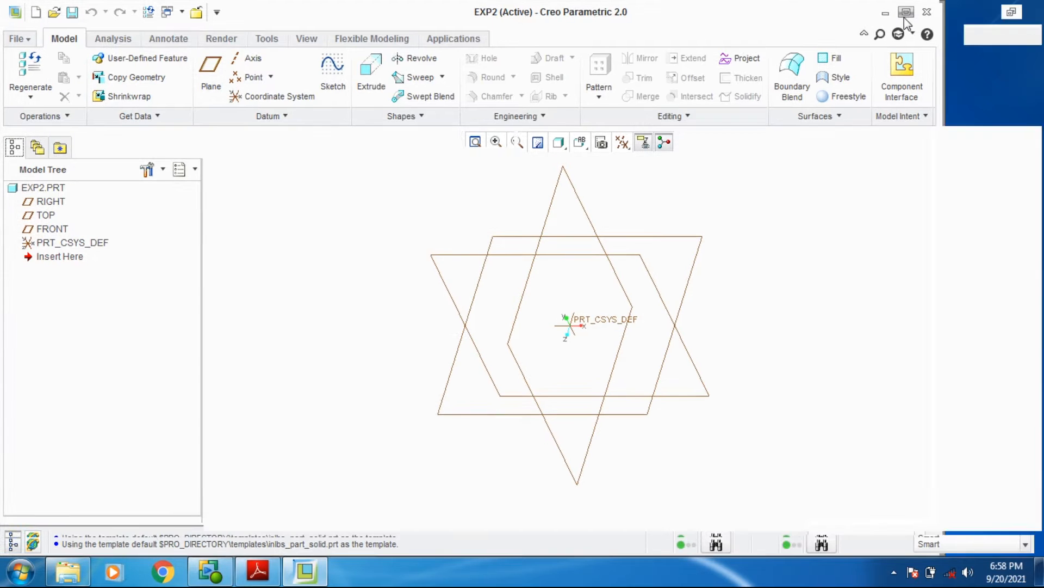
Start a sketch on the FRONT plane and orient the sketching plane parallel to the screen
{"action": "left_click", "coordinate": [58, 230]}
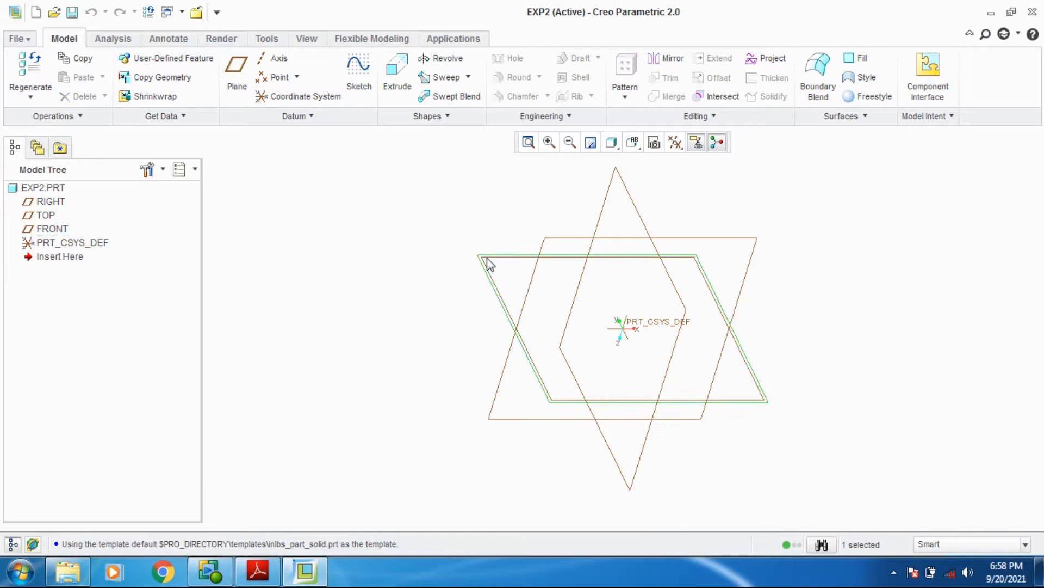
{"action": "left_click", "coordinate": [355, 79]}
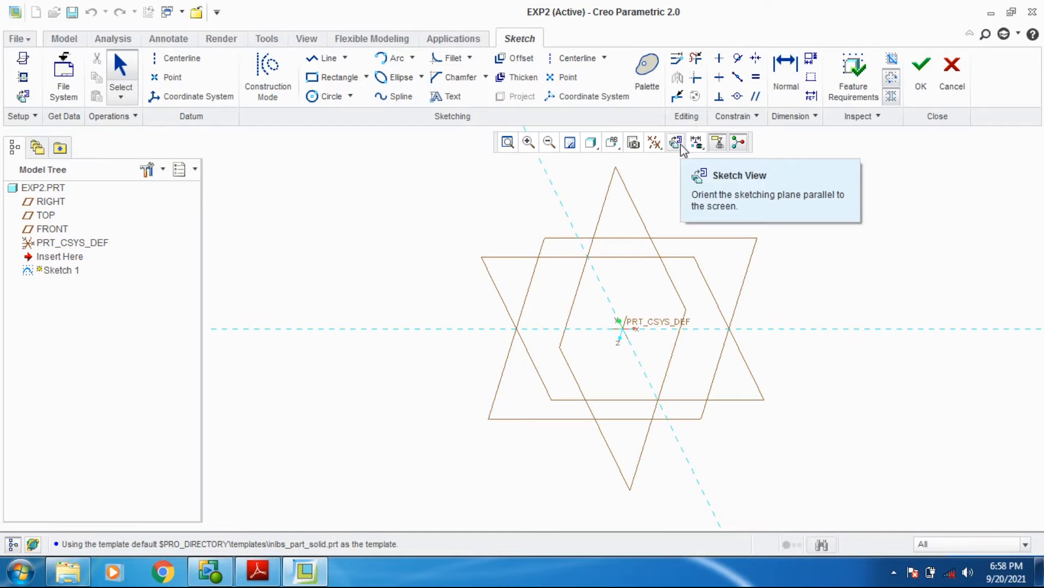
{"action": "left_click", "coordinate": [678, 144]}
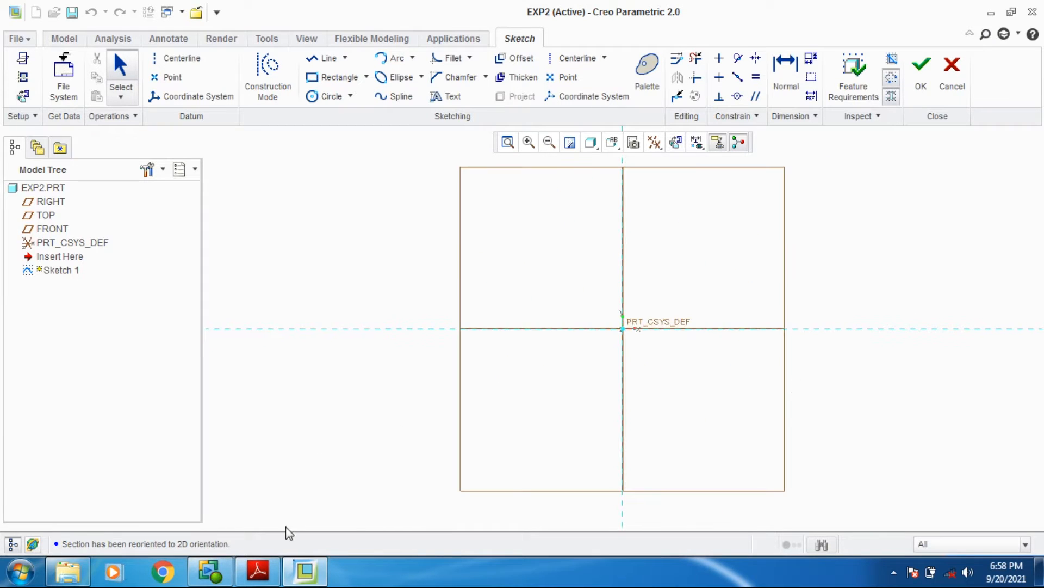
Check the exercise 8 drawing in Adobe Reader and add a vertical datum centerline through the sketch origin in Creo Parametric
{"action": "left_click", "coordinate": [258, 571]}
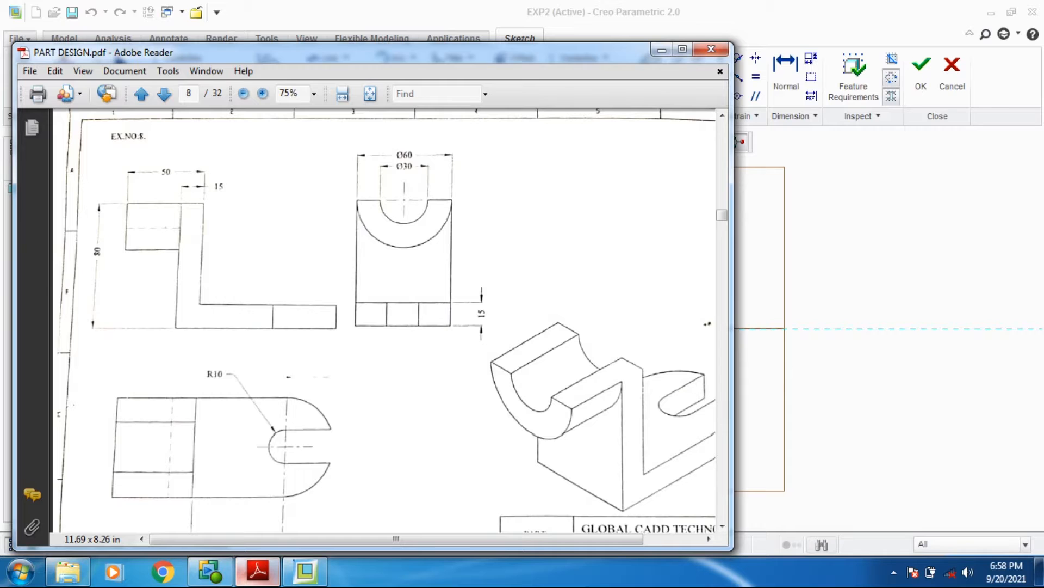
{"action": "left_click", "coordinate": [294, 457]}
{"action": "left_click_drag", "start_coordinate": [205, 371], "coordinate": [225, 381]}
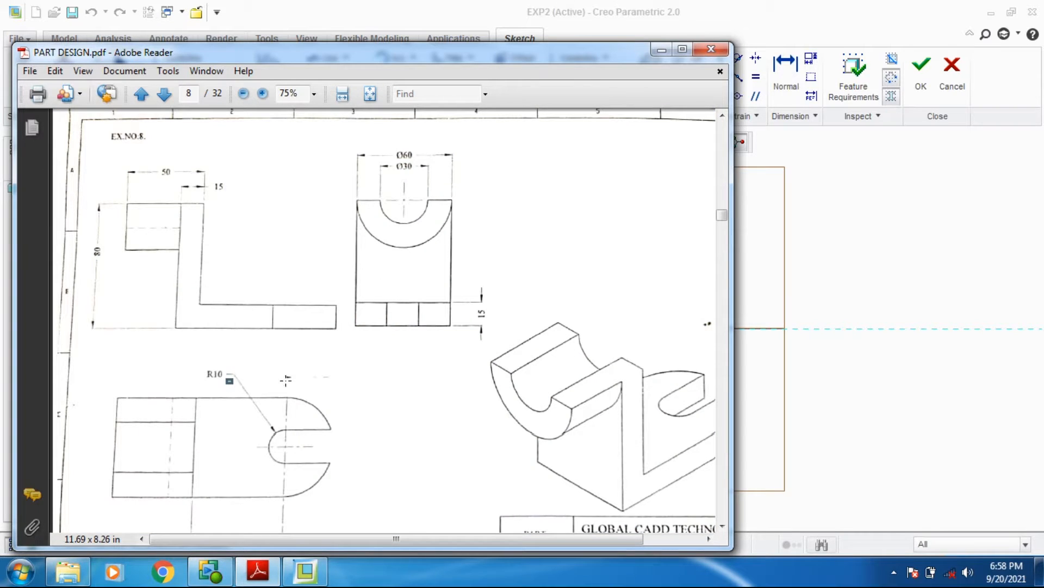
{"action": "left_click", "coordinate": [304, 576]}
{"action": "left_click", "coordinate": [183, 58]}
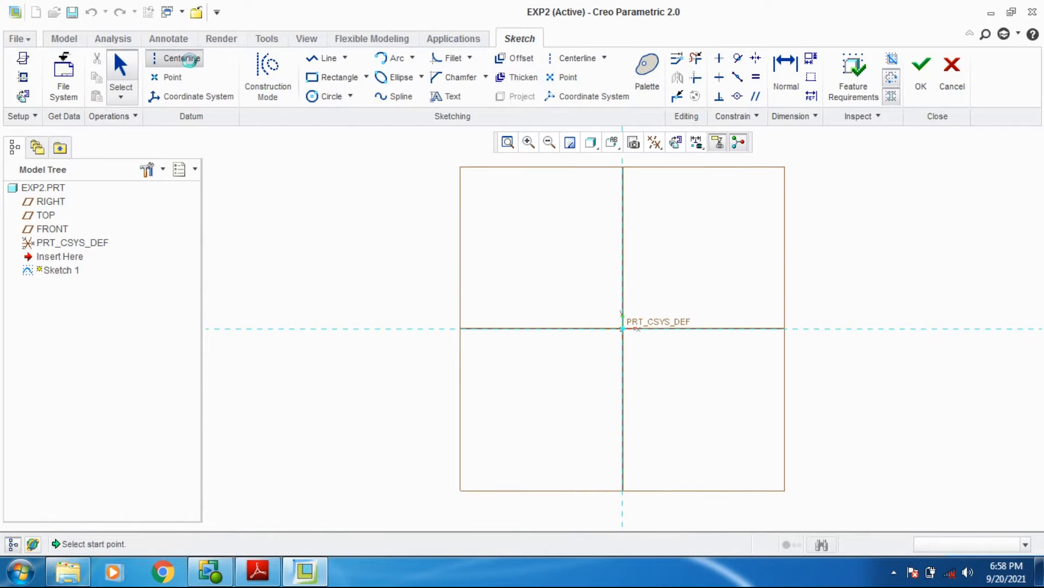
{"action": "left_click", "coordinate": [623, 328]}
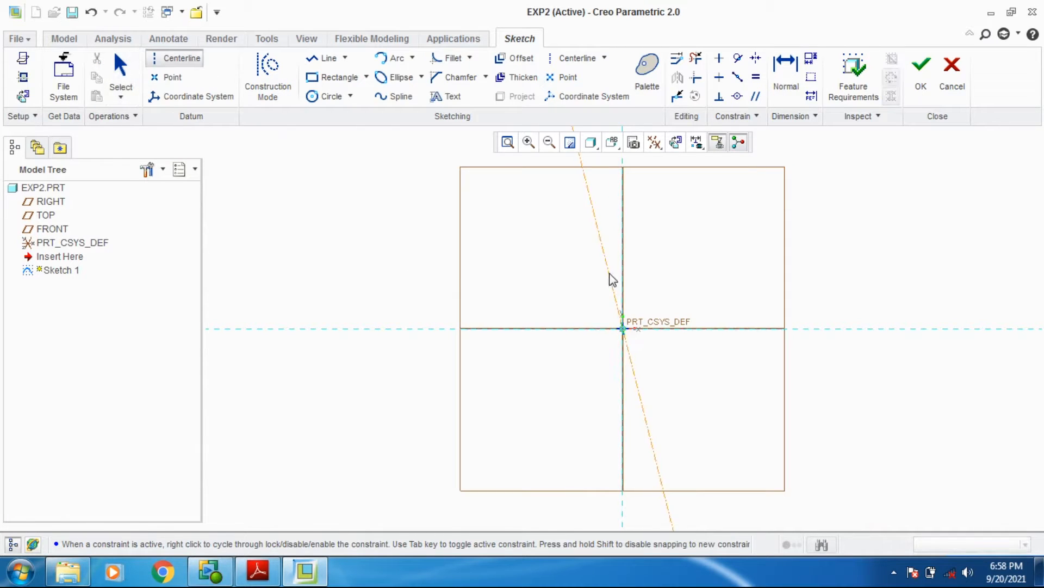
{"action": "left_click", "coordinate": [622, 263]}
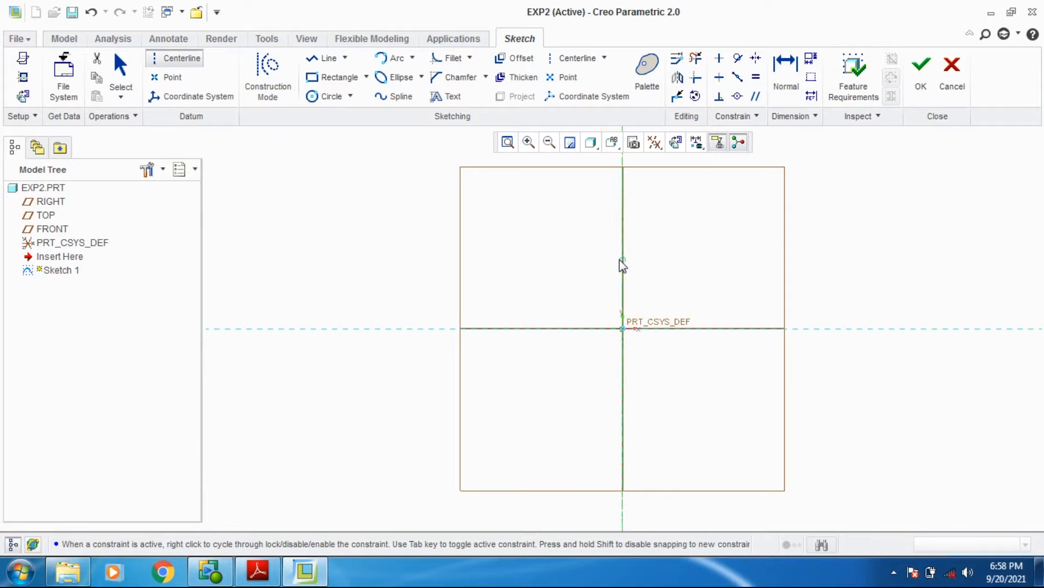
Sketch a circle centred on the origin and set its diameter to 10
{"action": "left_click", "coordinate": [323, 102]}
{"action": "left_click", "coordinate": [623, 328]}
{"action": "left_click", "coordinate": [652, 312]}
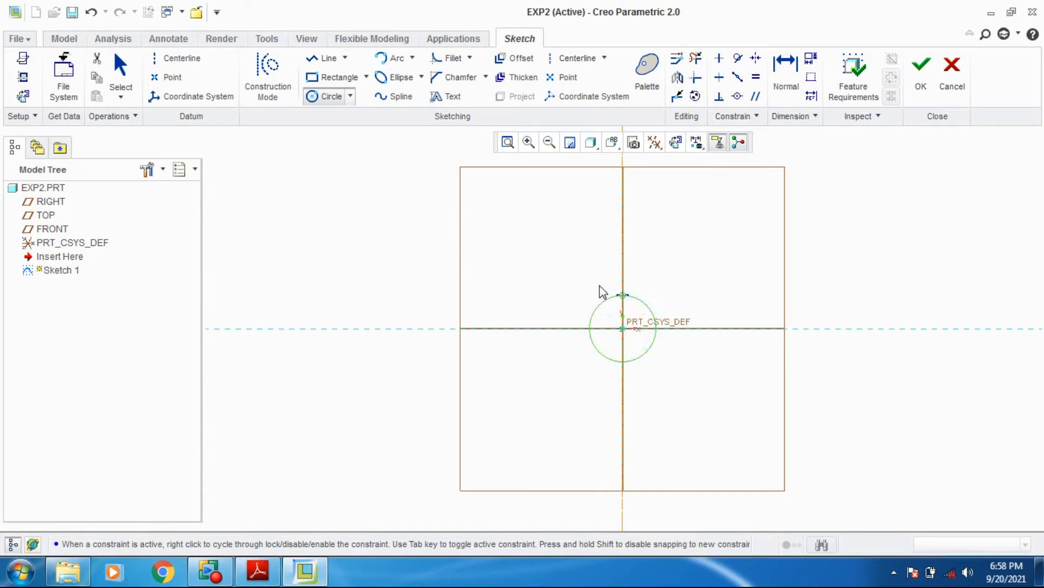
{"action": "left_click", "coordinate": [138, 78]}
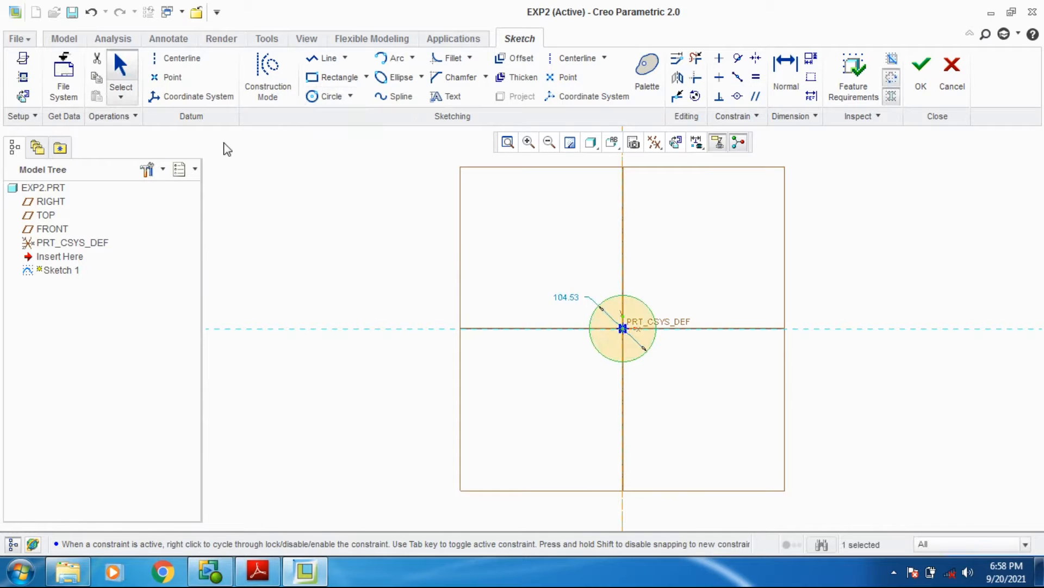
{"action": "double_click", "coordinate": [569, 299]}
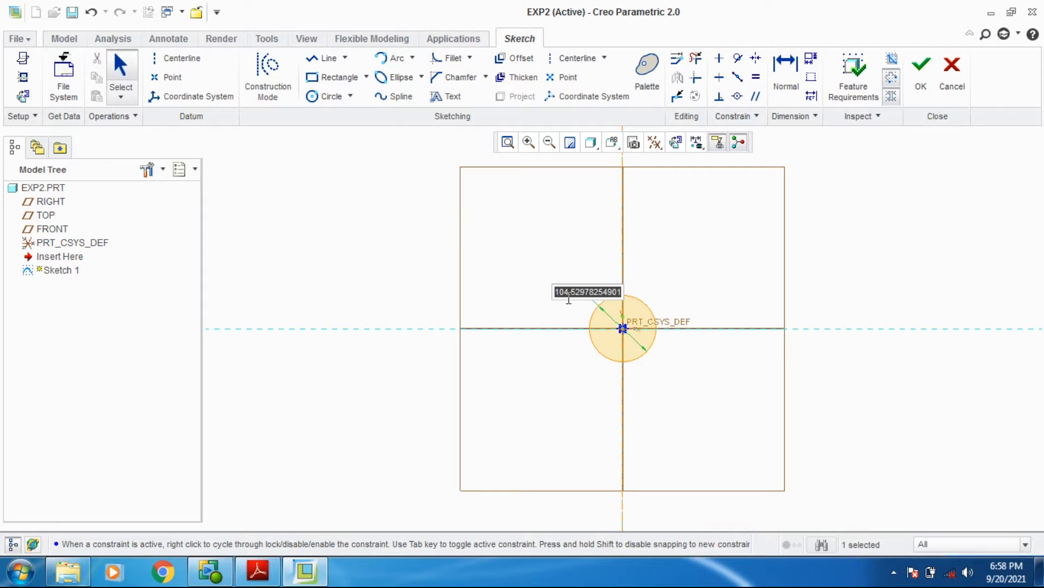
{"action": "type", "text": "10"}
{"action": "key", "text": "Return"}
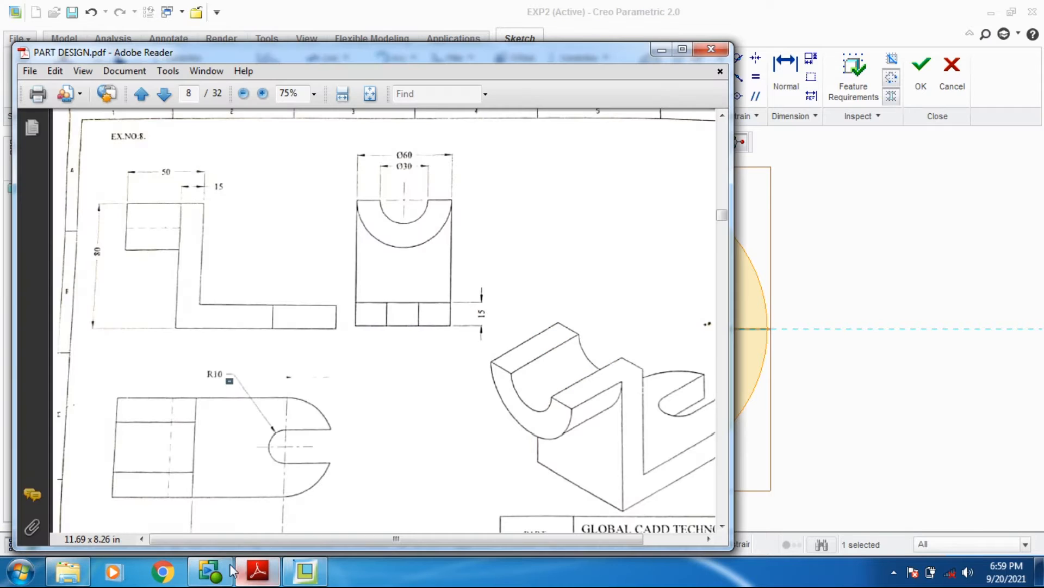
Recheck the PDF drawing in Adobe Reader and sketch a concentric outer circle at the origin in Creo Parametric with a diameter of 60
{"action": "left_click", "coordinate": [252, 571]}
{"action": "left_click", "coordinate": [305, 571]}
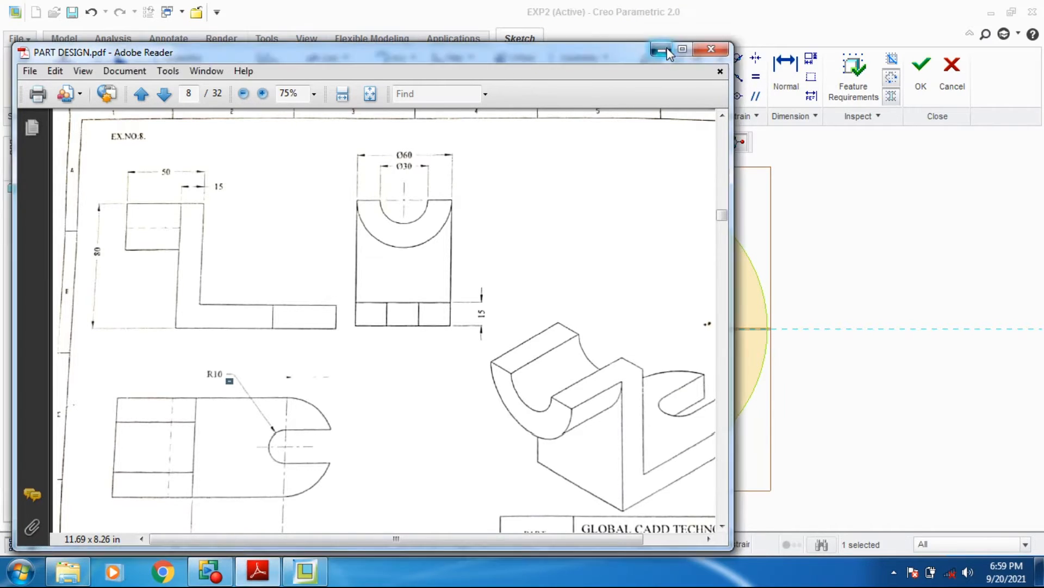
{"action": "left_click", "coordinate": [668, 53]}
{"action": "left_click", "coordinate": [315, 98]}
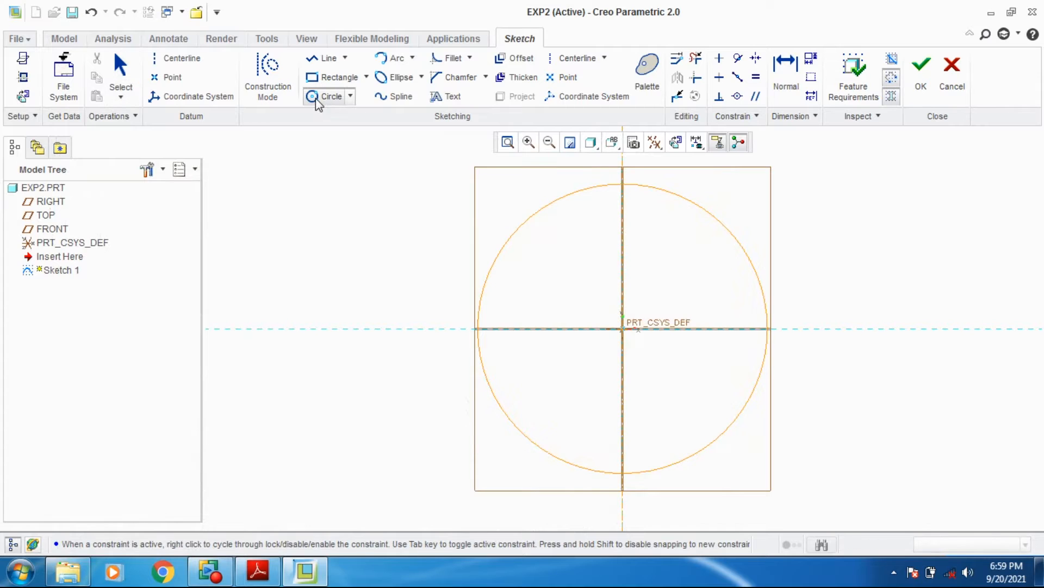
{"action": "left_click", "coordinate": [623, 328]}
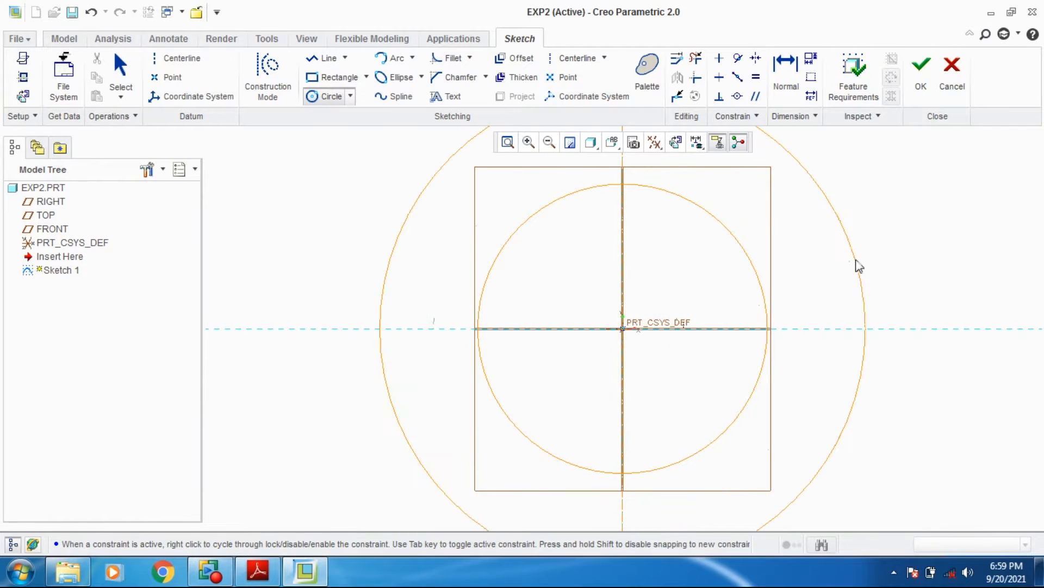
{"action": "left_click", "coordinate": [858, 264]}
{"action": "left_click", "coordinate": [121, 73]}
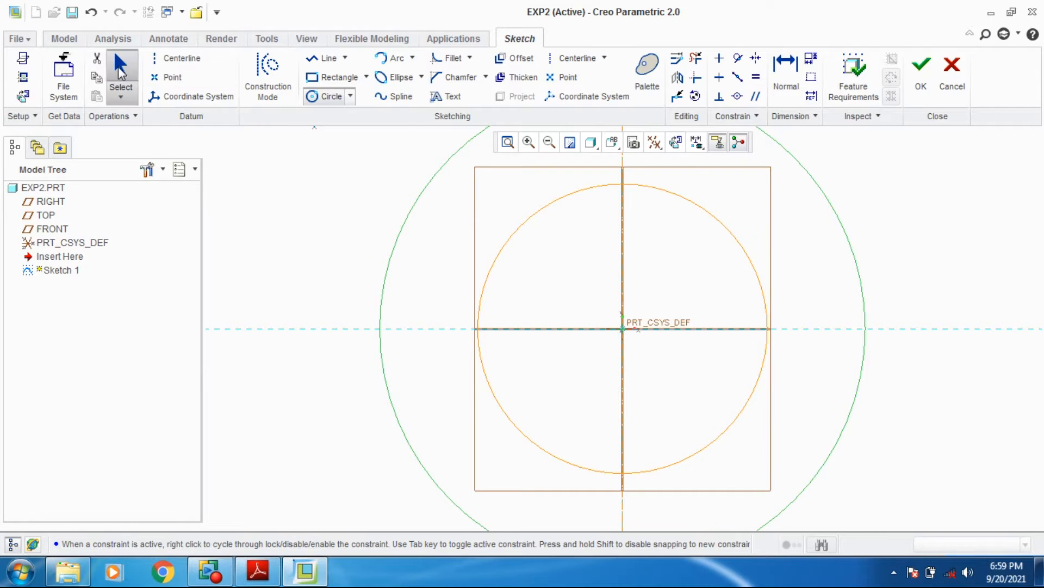
{"action": "scroll", "coordinate": [400, 293], "scroll_direction": "down", "scroll_amount": 4}
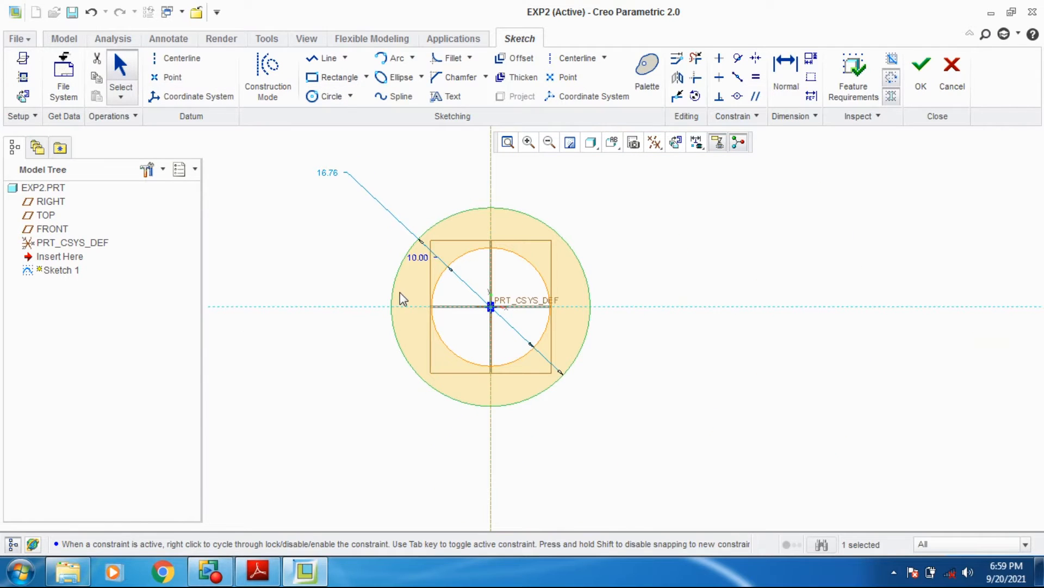
{"action": "double_click", "coordinate": [331, 175]}
{"action": "type", "text": "60"}
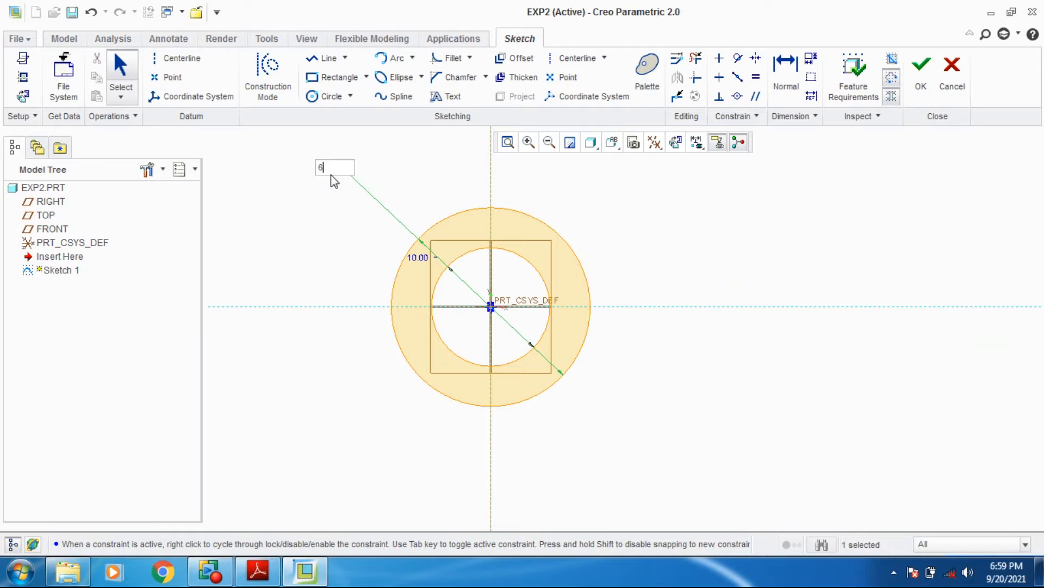
{"action": "key", "text": "Return"}
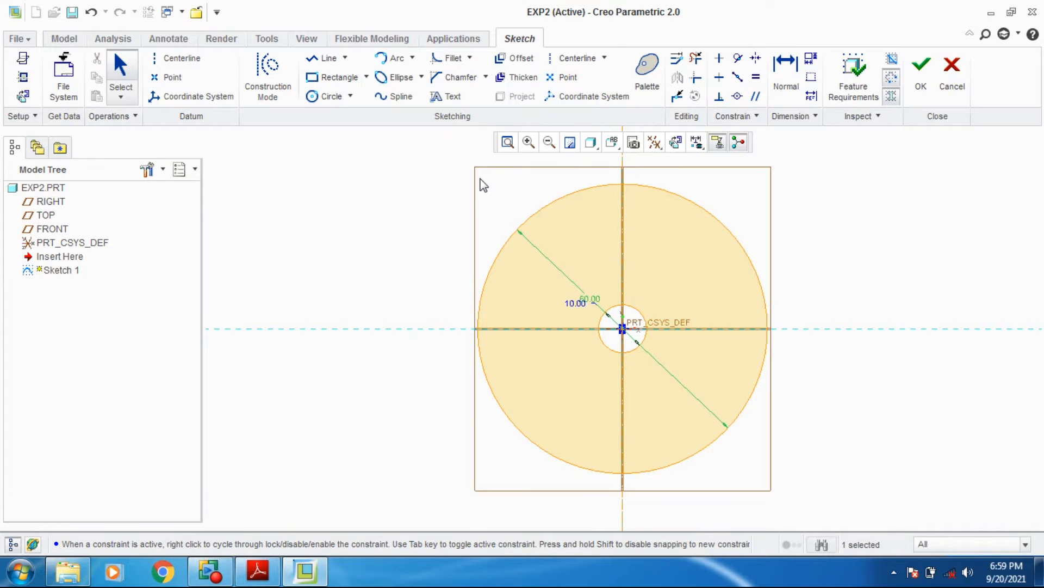
Consult the plan view in the PDF drawing and sketch a horizontal line from the circles' centre out past the outer circle, 70 long
{"action": "left_click", "coordinate": [258, 571]}
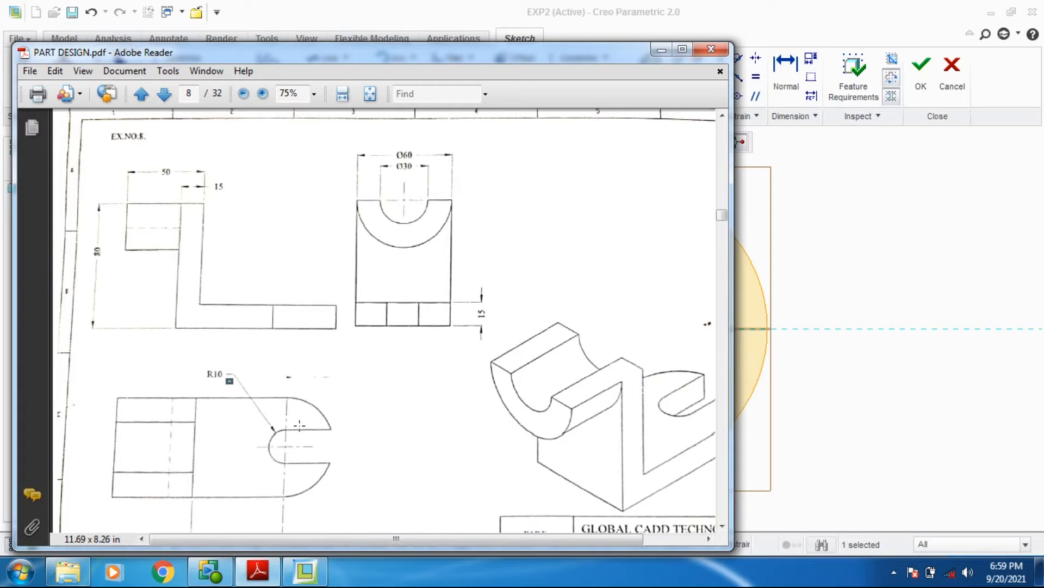
{"action": "scroll", "coordinate": [299, 424], "scroll_direction": "down", "scroll_amount": 3}
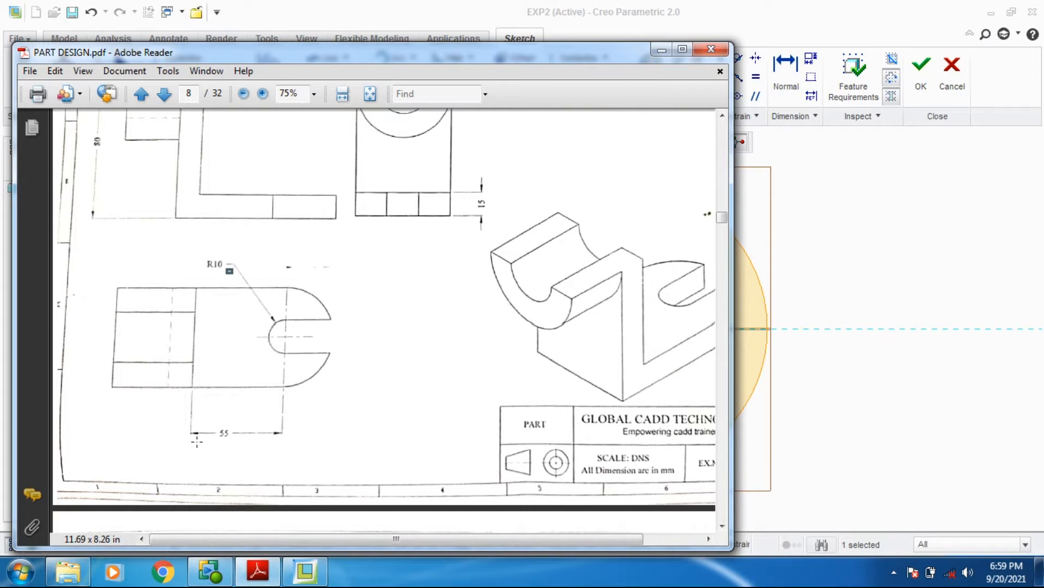
{"action": "left_click", "coordinate": [656, 53]}
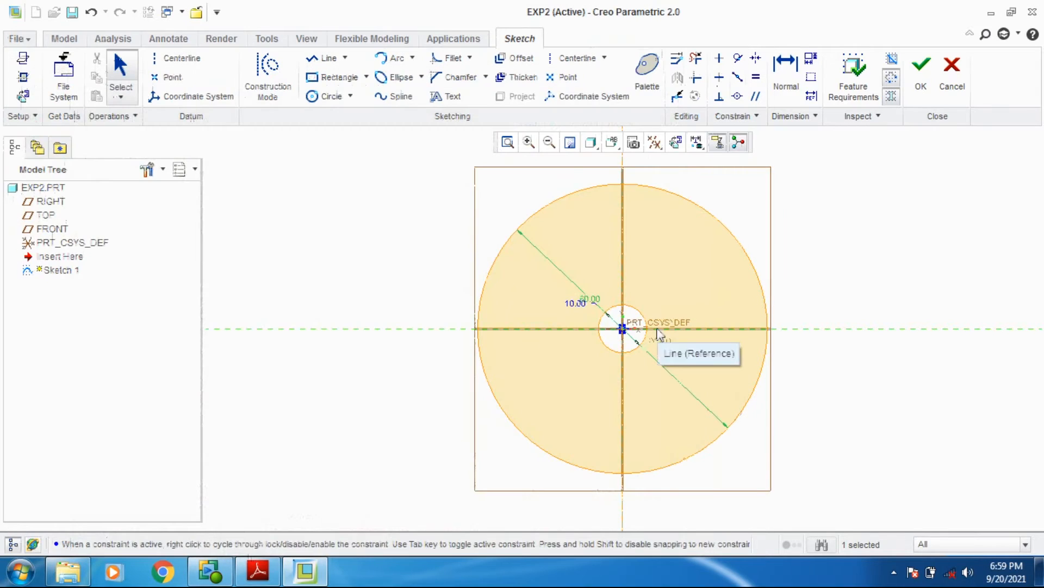
{"action": "left_click", "coordinate": [327, 58]}
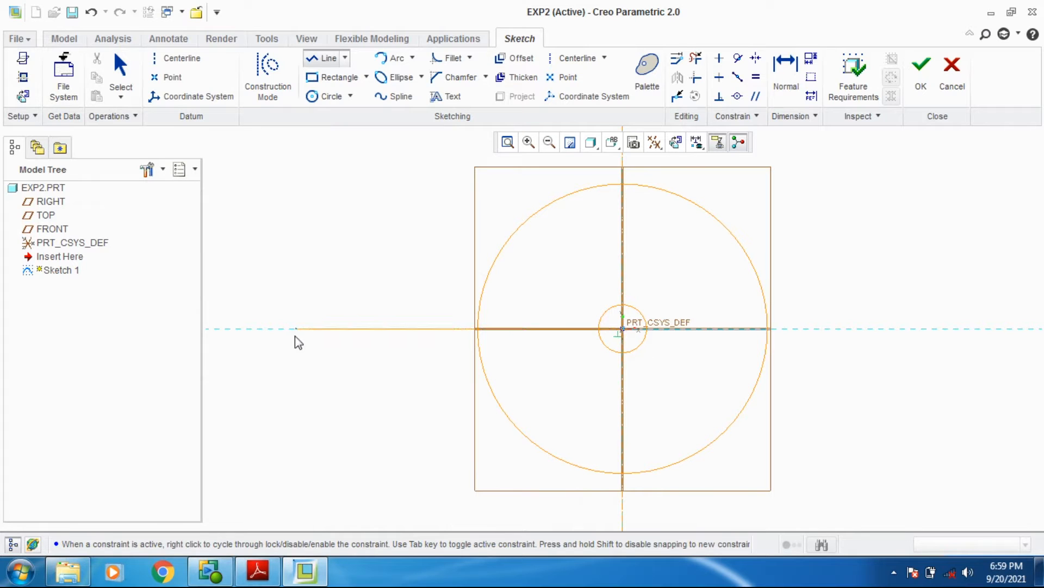
{"action": "left_click", "coordinate": [249, 339]}
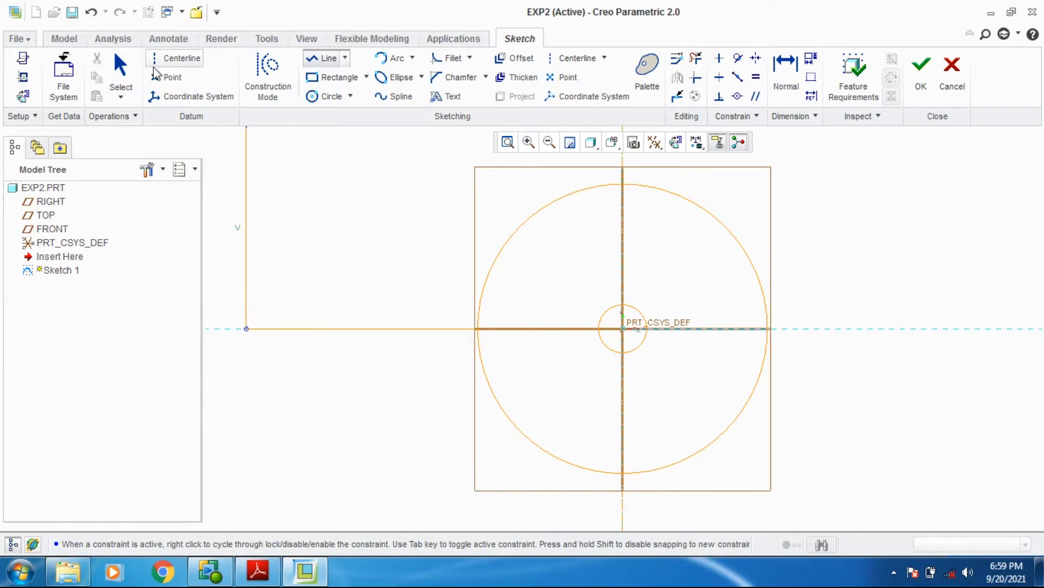
{"action": "left_click", "coordinate": [121, 76]}
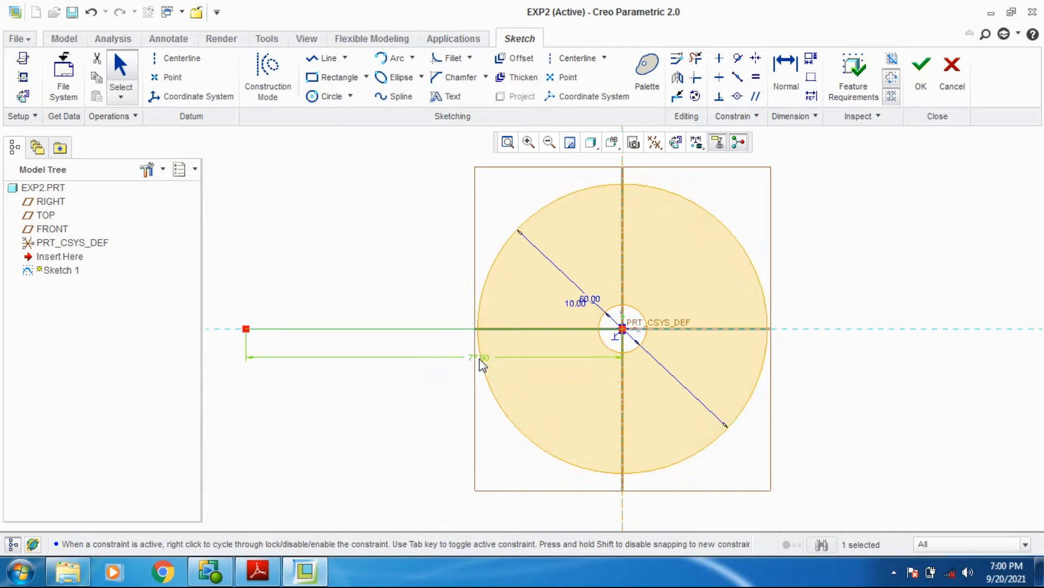
{"action": "double_click", "coordinate": [478, 358]}
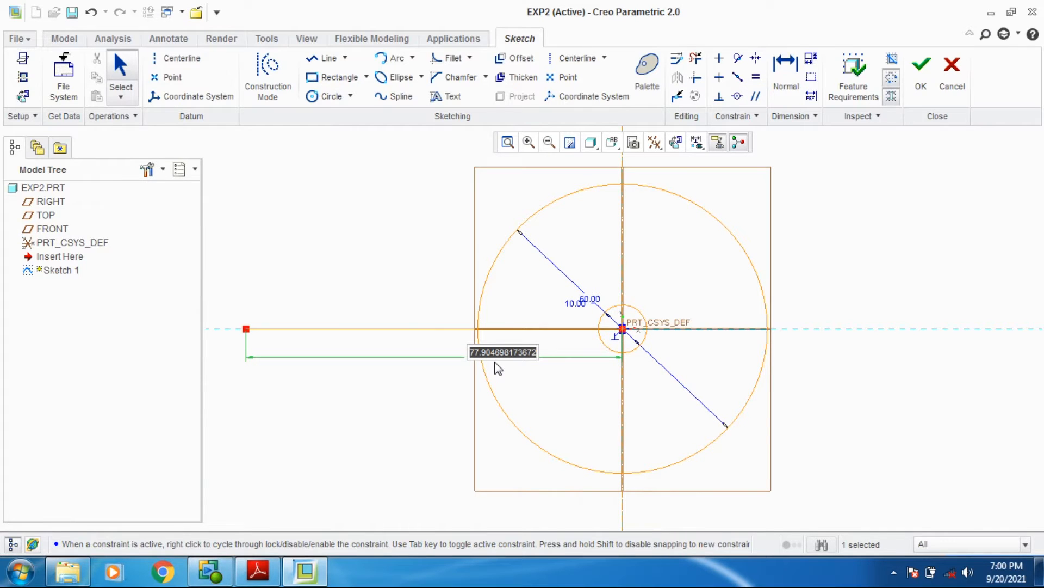
{"action": "type", "text": "70"}
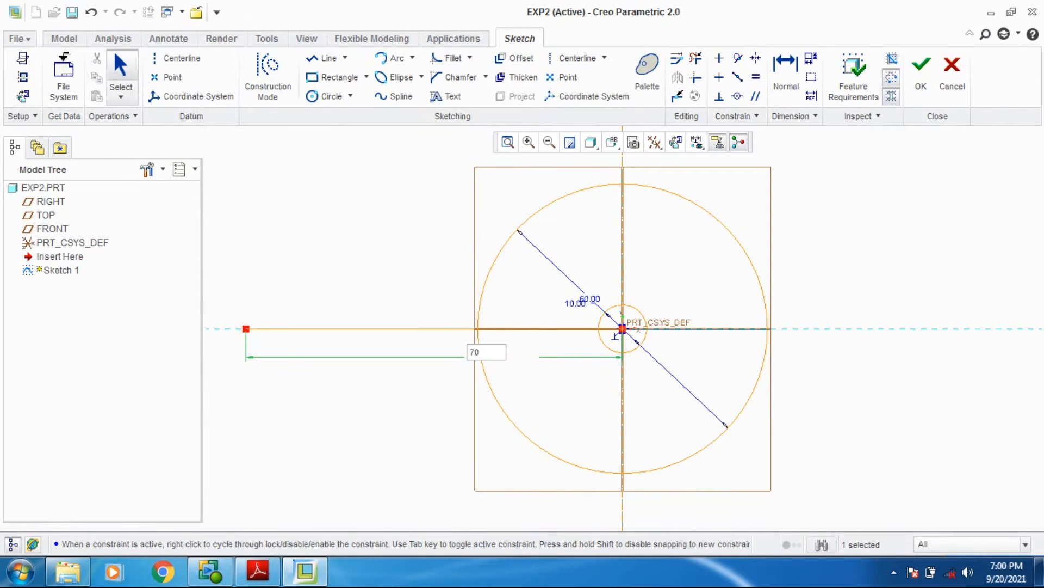
{"action": "key", "text": "Return"}
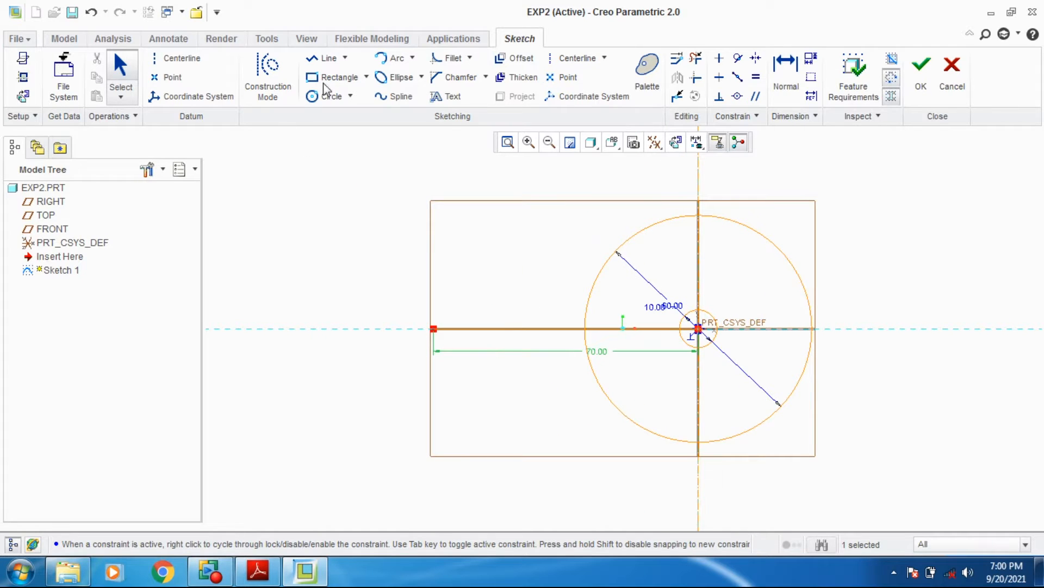
Sketch two horizontal slot lines from the small circle's upper and lower tangent points to the outer circle, opposite the 70 line
{"action": "left_click", "coordinate": [326, 58]}
{"action": "left_click", "coordinate": [697, 309]}
{"action": "left_click", "coordinate": [811, 309]}
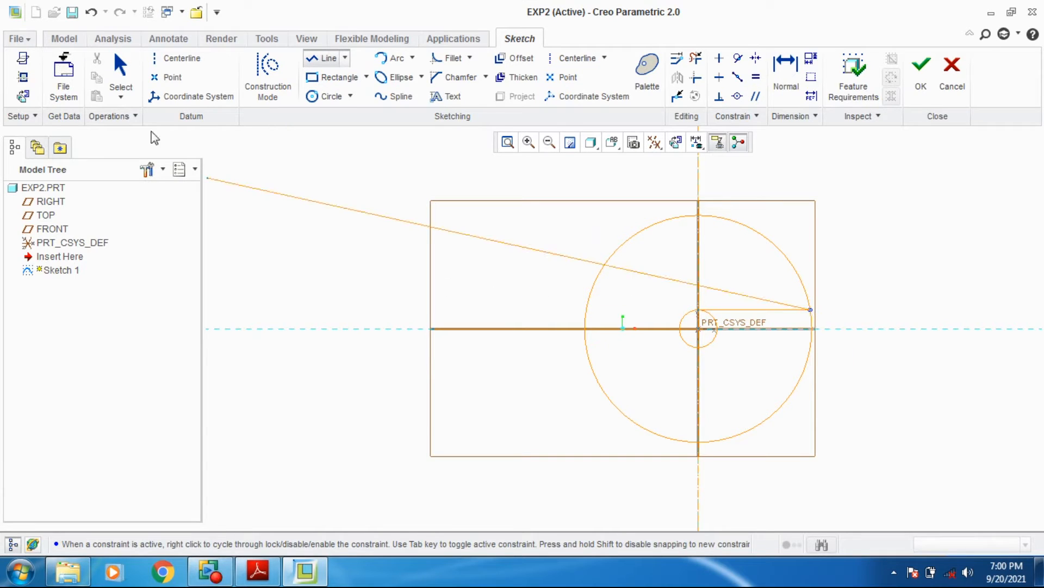
{"action": "left_click", "coordinate": [122, 70]}
{"action": "left_click", "coordinate": [314, 61]}
{"action": "left_click", "coordinate": [699, 347]}
{"action": "left_click", "coordinate": [814, 344]}
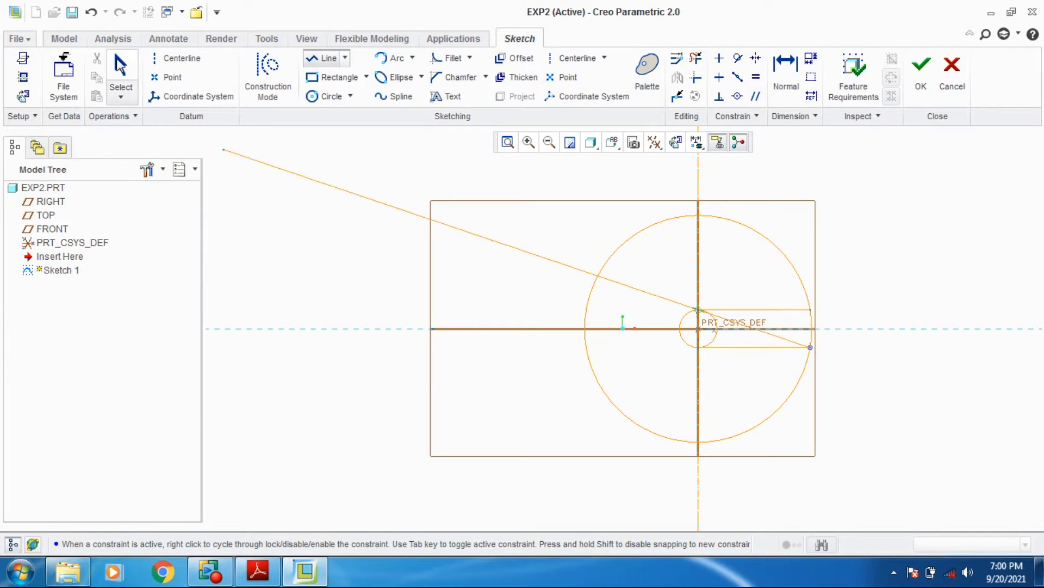
{"action": "middle_click", "coordinate": [223, 150]}
Trim away the outer circle's arc segments between the two slot lines to open the slot
{"action": "left_click", "coordinate": [695, 57]}
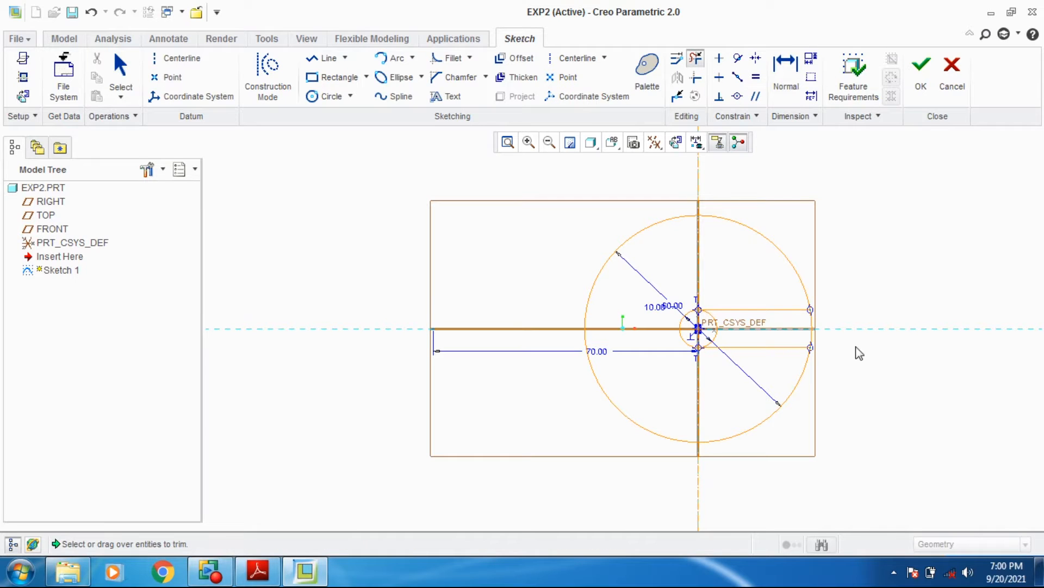
{"action": "left_click", "coordinate": [812, 329]}
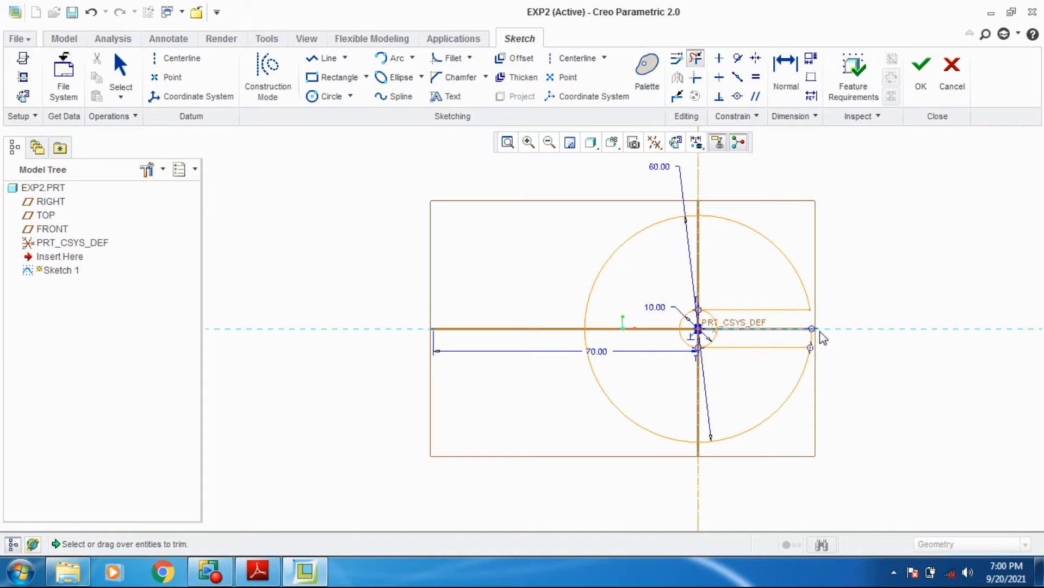
{"action": "left_click", "coordinate": [811, 338]}
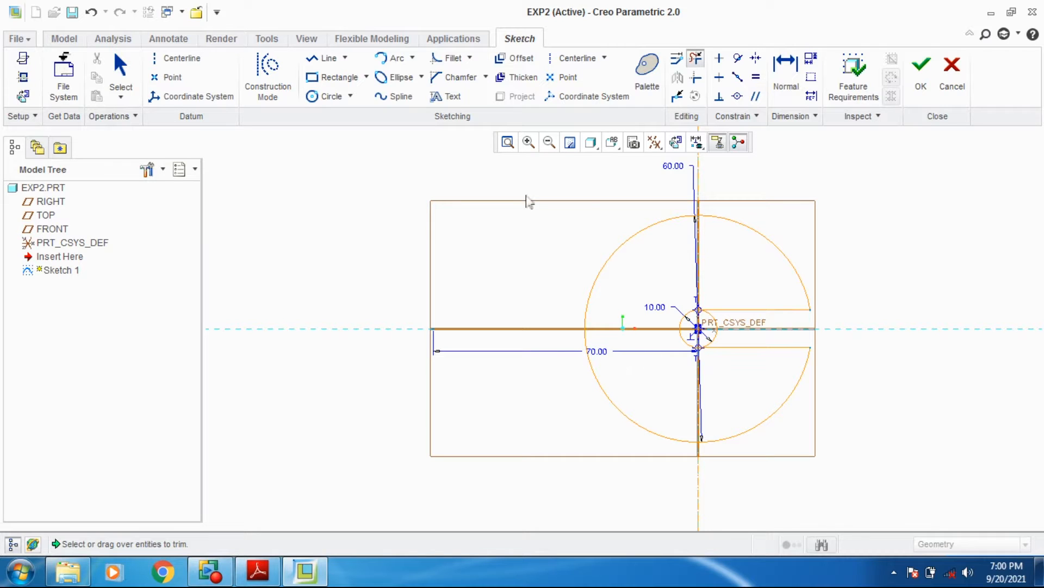
Trim the outer circle's two arcs crossing the 70 line and sketch the upper straight outline from the remaining arc to the line's far end
{"action": "left_click", "coordinate": [625, 242]}
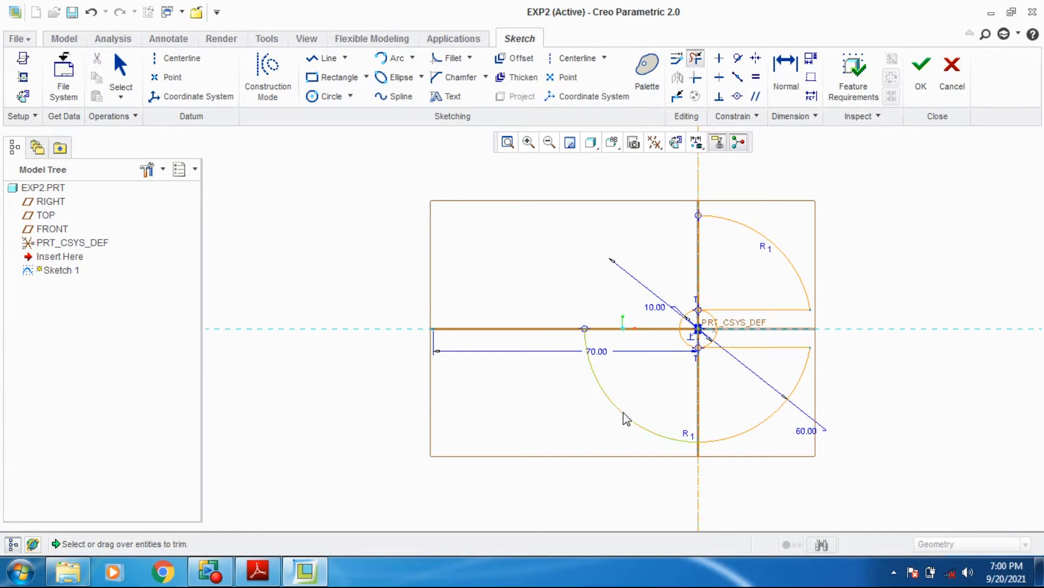
{"action": "left_click", "coordinate": [622, 420]}
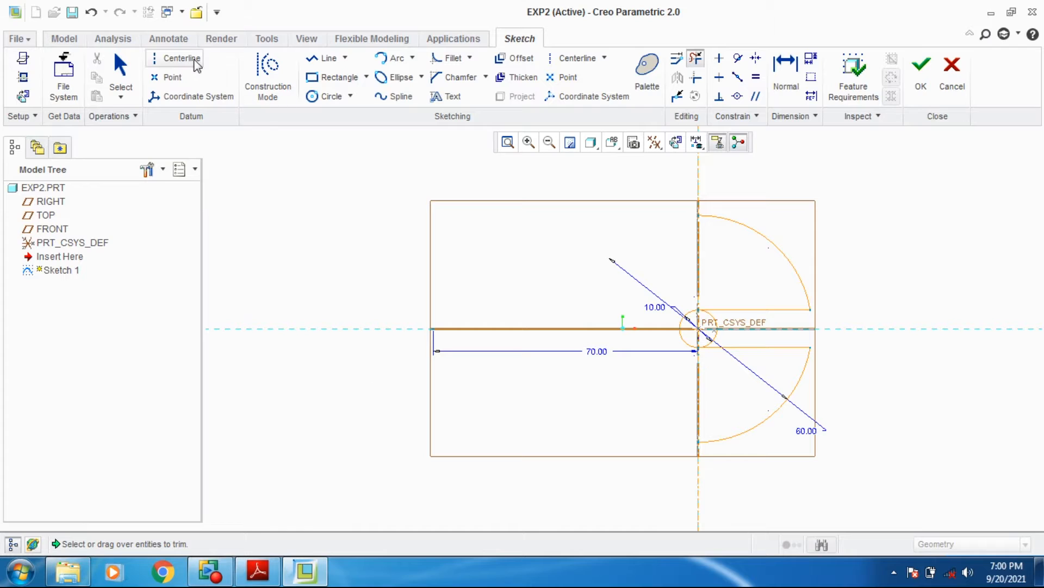
{"action": "left_click", "coordinate": [327, 59]}
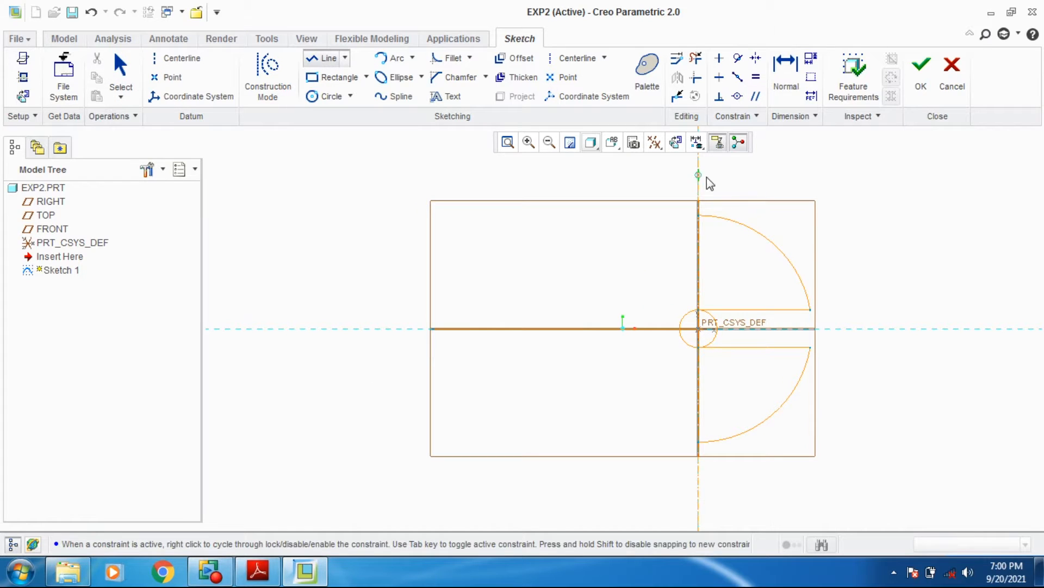
{"action": "left_click", "coordinate": [703, 221]}
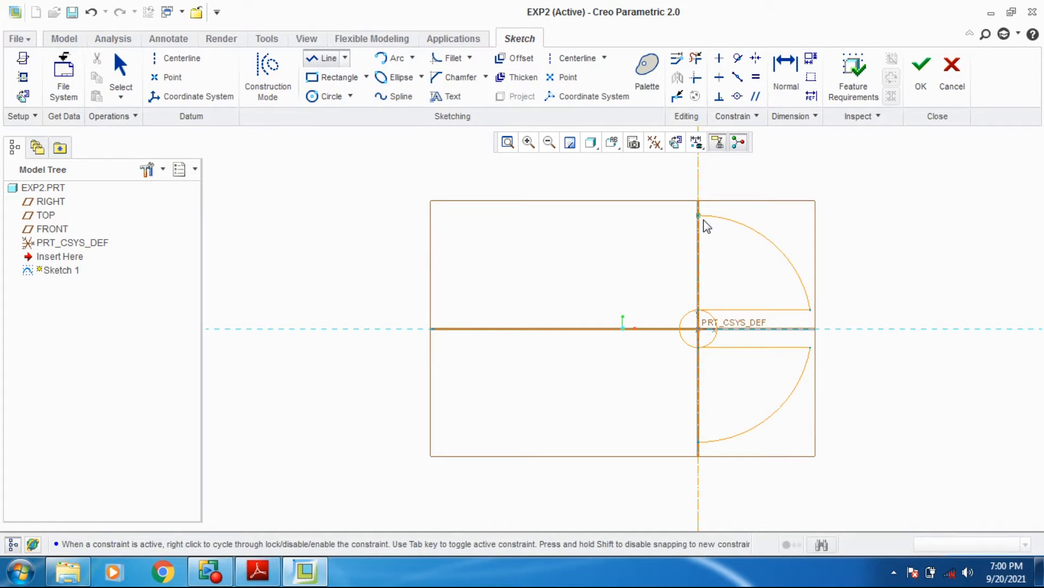
{"action": "left_click", "coordinate": [436, 228]}
{"action": "left_click", "coordinate": [433, 329]}
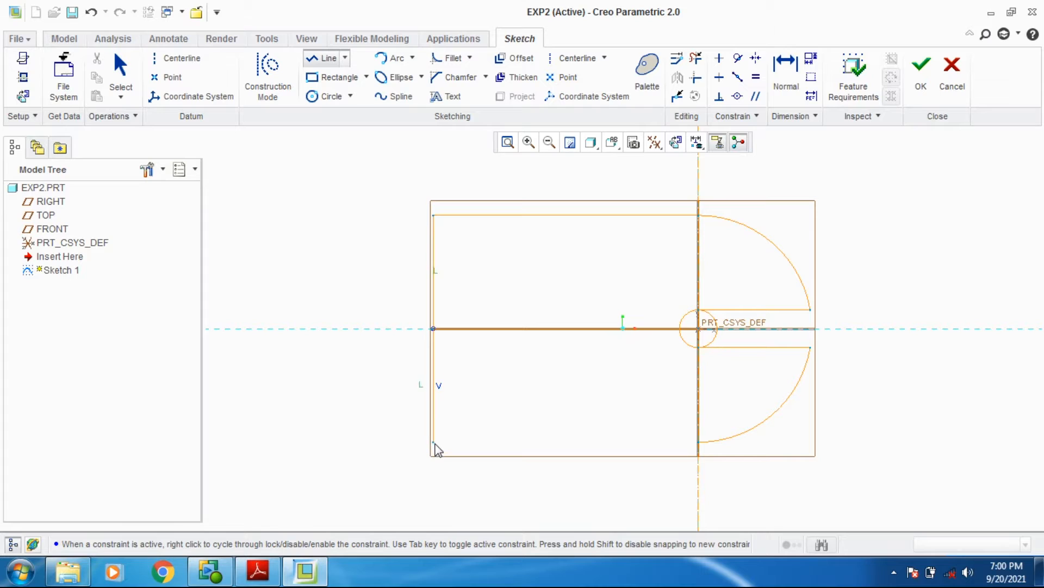
{"action": "middle_click", "coordinate": [318, 409]}
Sketch the lower outline with a horizontal line from the lower arc's end and a vertical line up to the 70 line's far end
{"action": "left_click", "coordinate": [699, 442]}
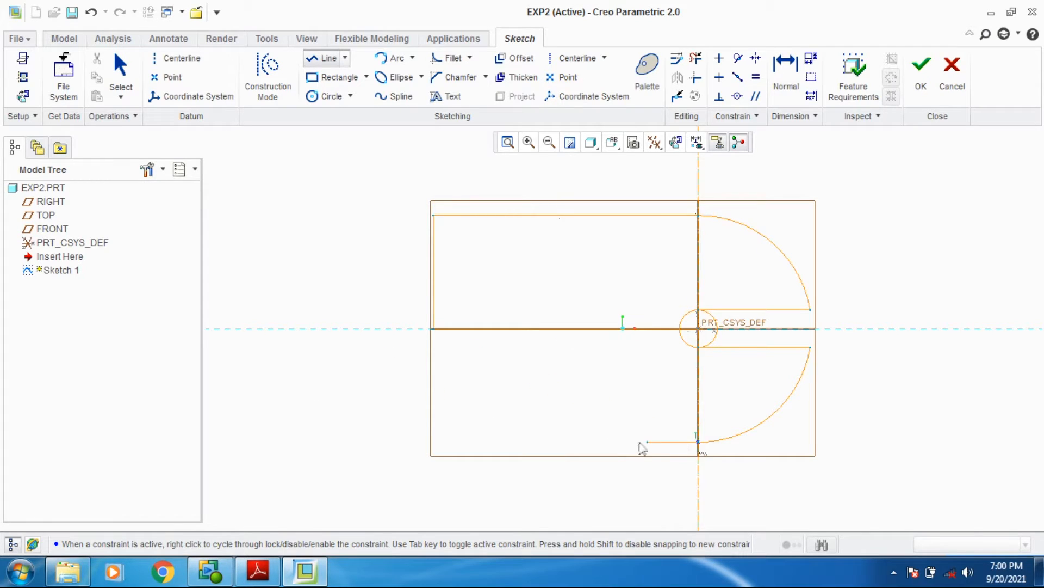
{"action": "left_click", "coordinate": [434, 440]}
{"action": "left_click", "coordinate": [436, 333]}
{"action": "middle_click", "coordinate": [465, 283]}
Delete the central 70 line, trim the small circle's half inside the slot, and finish the base sketch
{"action": "left_click", "coordinate": [109, 82]}
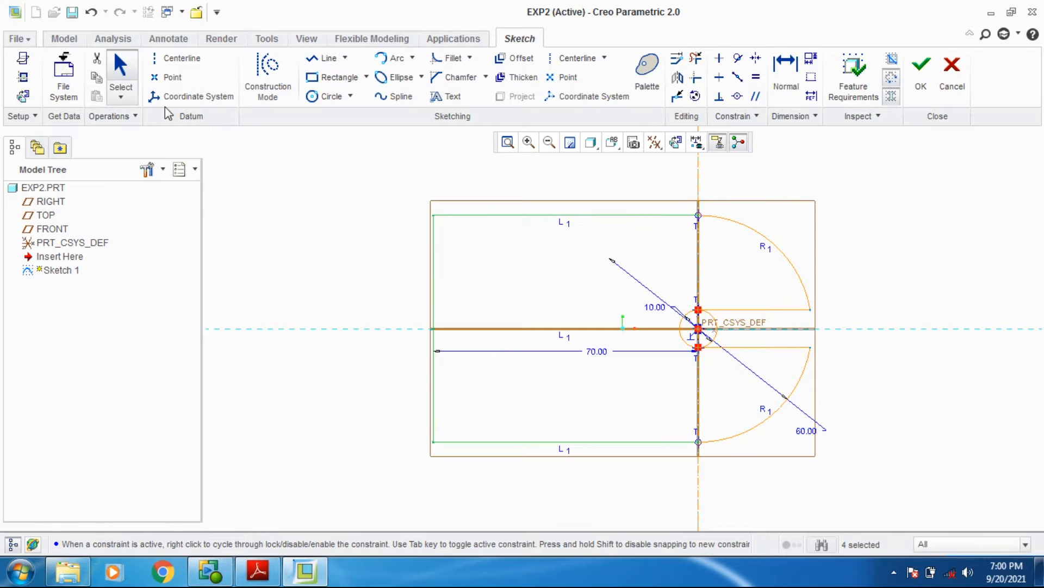
{"action": "left_click", "coordinate": [532, 330]}
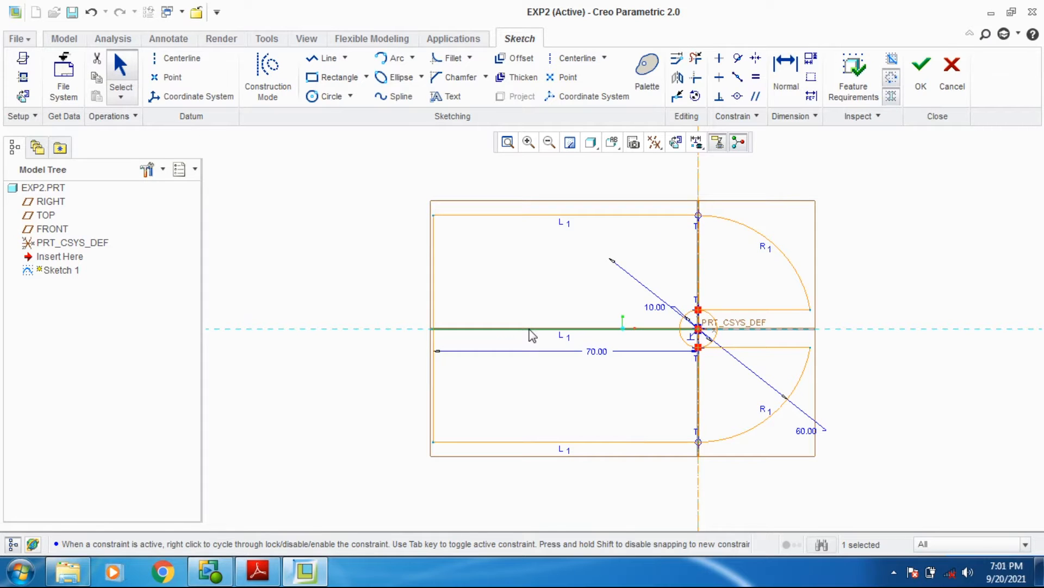
{"action": "key", "text": "Delete"}
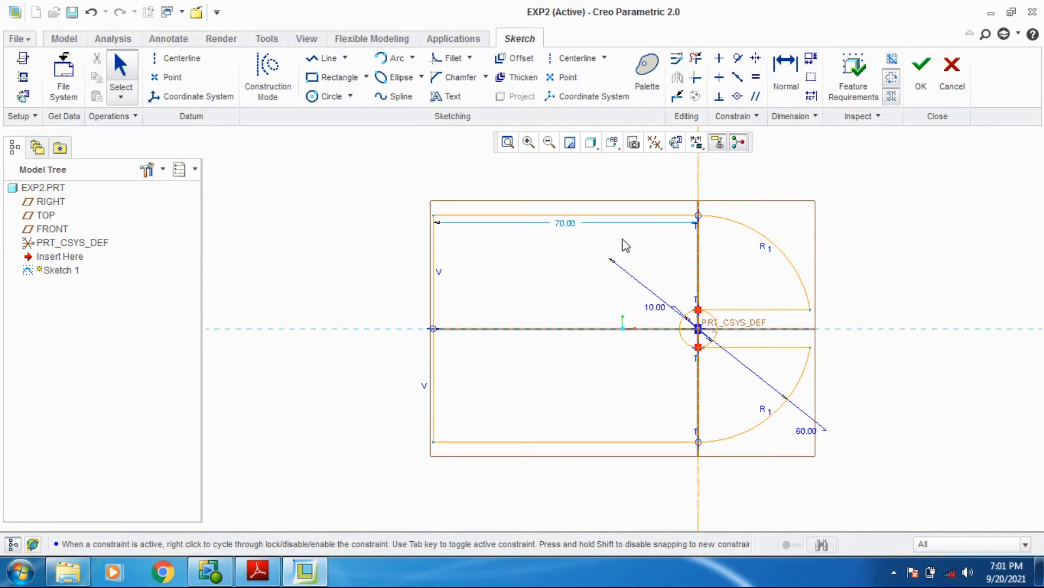
{"action": "left_click", "coordinate": [696, 58]}
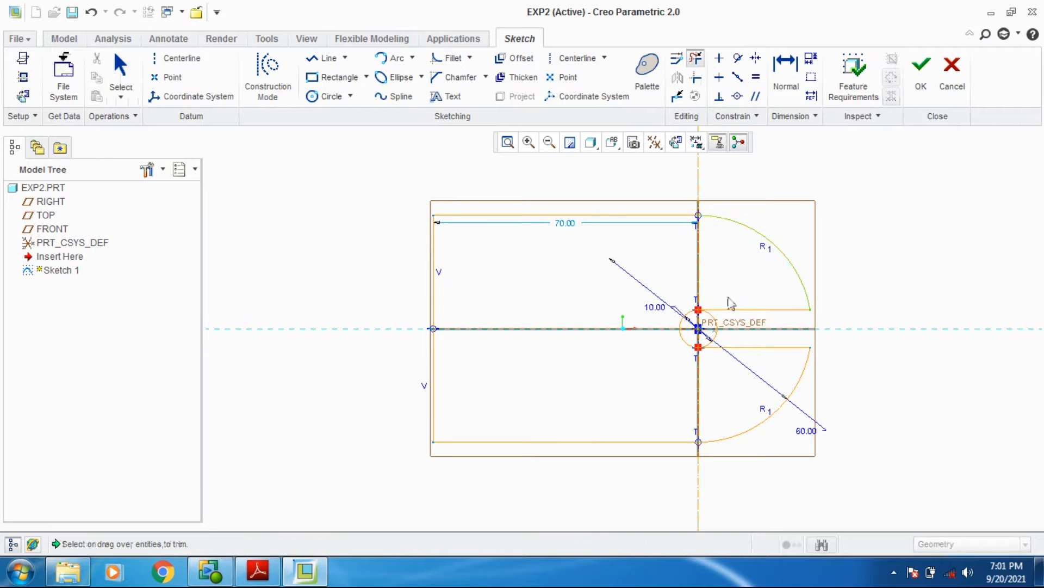
{"action": "left_click", "coordinate": [712, 342]}
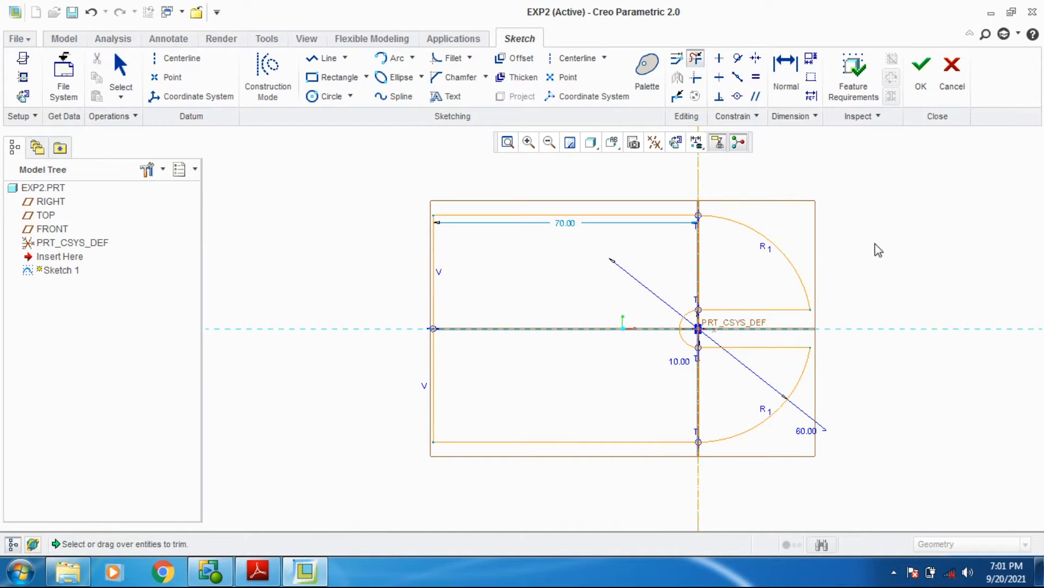
{"action": "left_click", "coordinate": [922, 86]}
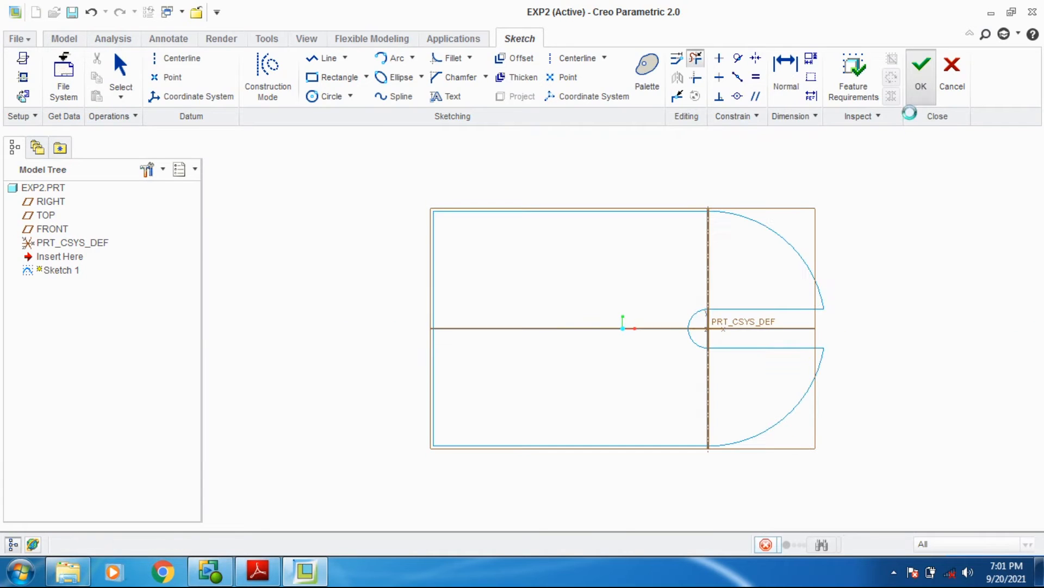
Extrude the base sketch to a depth of 15, consulting the PDF drawing in Adobe Reader for the base thickness
{"action": "left_click", "coordinate": [397, 76]}
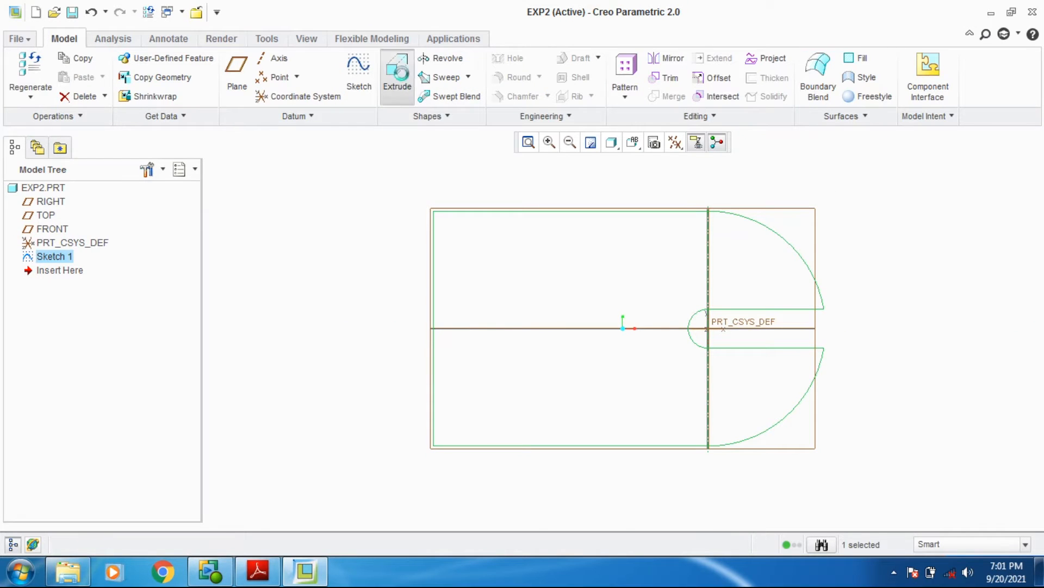
{"action": "mouse_move", "coordinate": [415, 191]}
{"action": "middle_mouse_down"}
{"action": "mouse_move", "coordinate": [408, 215]}
{"action": "mouse_move", "coordinate": [380, 229]}
{"action": "middle_mouse_up"}
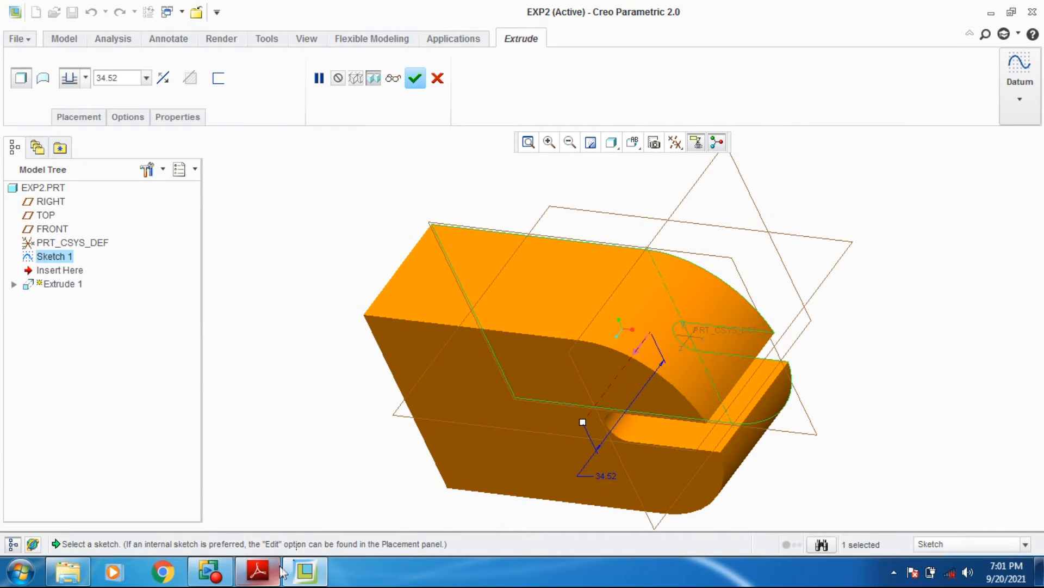
{"action": "left_click", "coordinate": [258, 572]}
{"action": "scroll", "coordinate": [396, 364], "scroll_direction": "up", "scroll_amount": 4}
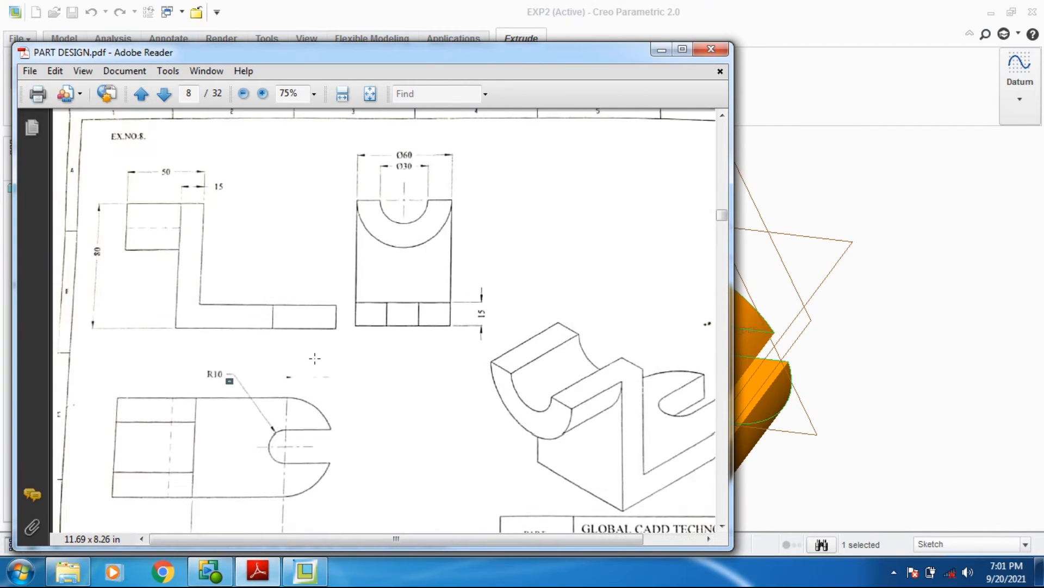
{"action": "left_click", "coordinate": [480, 315]}
{"action": "left_click", "coordinate": [553, 305]}
{"action": "left_click", "coordinate": [662, 51]}
{"action": "left_click", "coordinate": [121, 77]}
{"action": "type", "text": "1"}
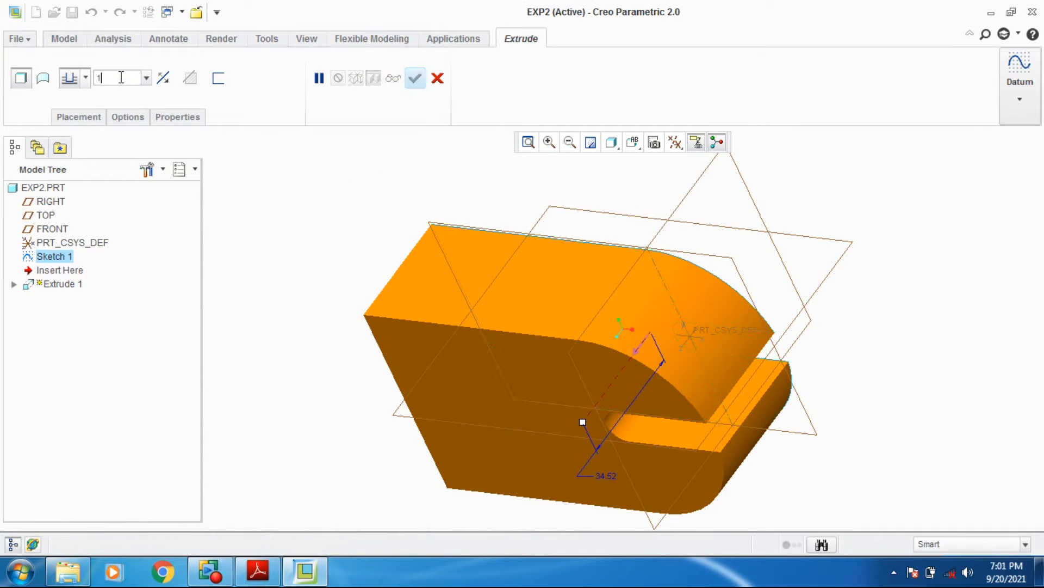
{"action": "type", "text": "5"}
{"action": "key", "text": "Return"}
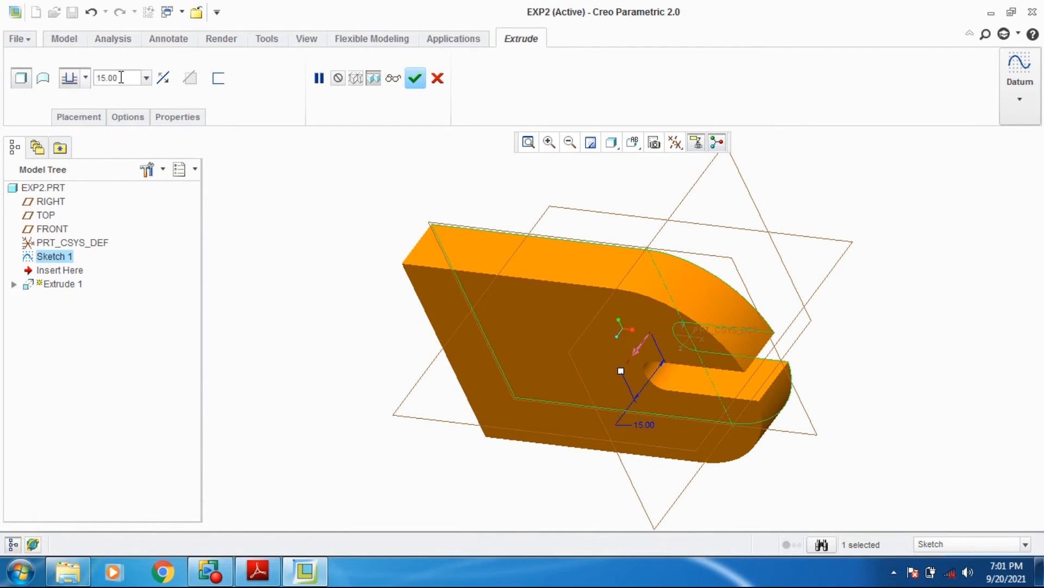
{"action": "left_click", "coordinate": [415, 80]}
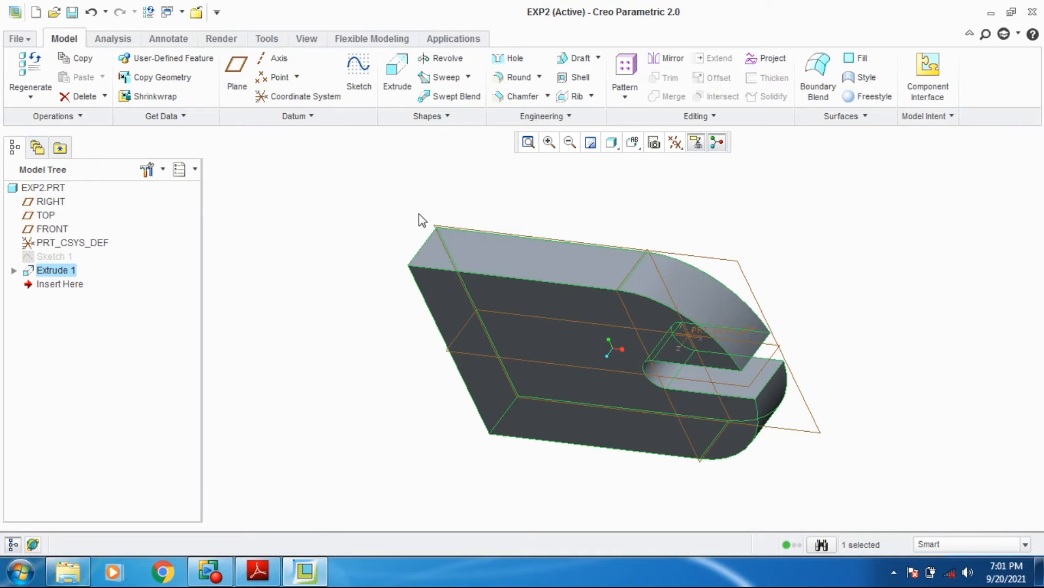
Start a new sketch on the plate's large flat face at the FRONT plane and orient the view square to it
{"action": "middle_click_drag", "start_coordinate": [429, 196], "coordinate": [397, 290]}
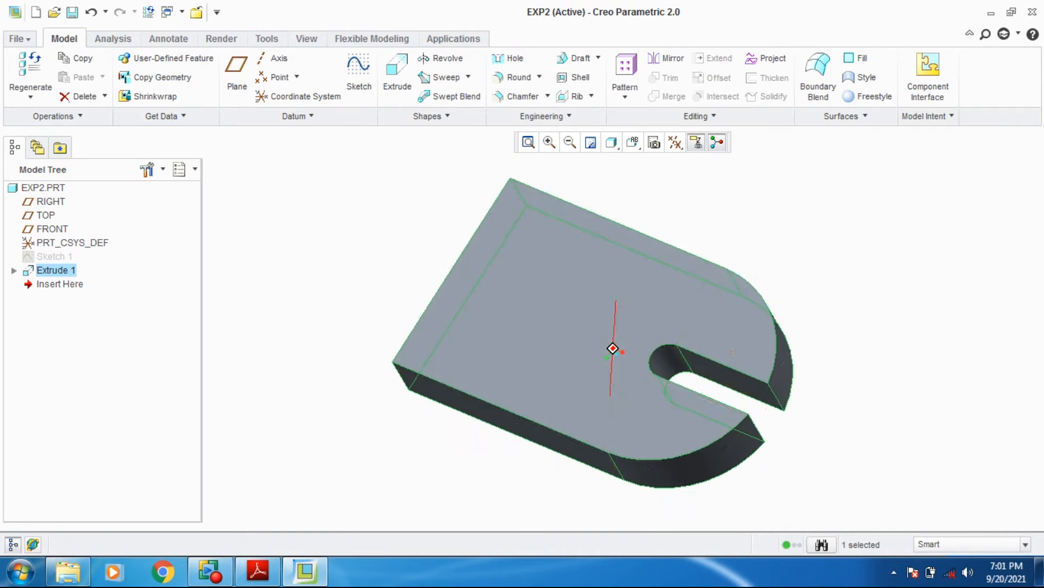
{"action": "left_click", "coordinate": [547, 256]}
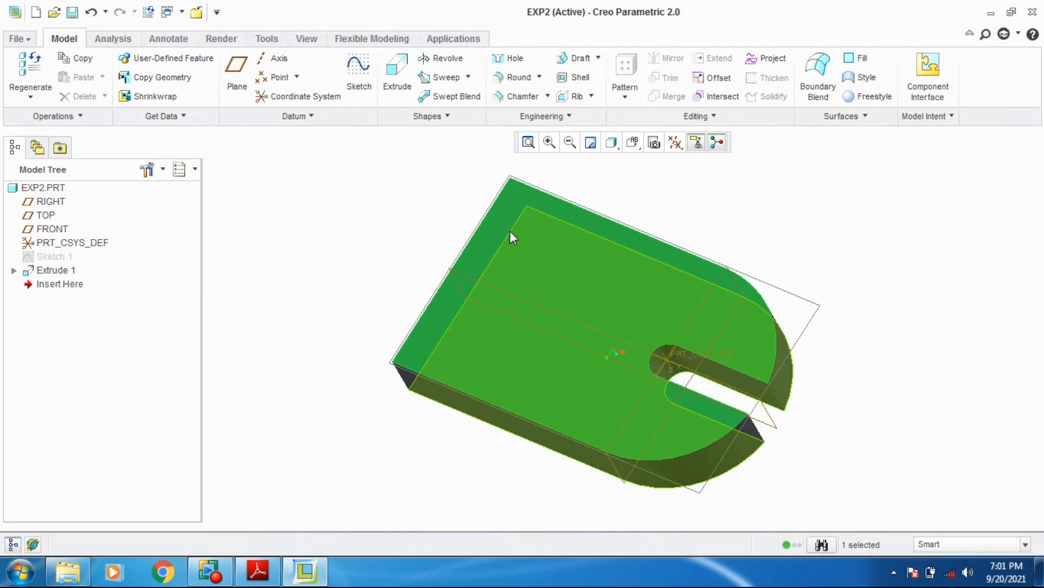
{"action": "left_click", "coordinate": [360, 85]}
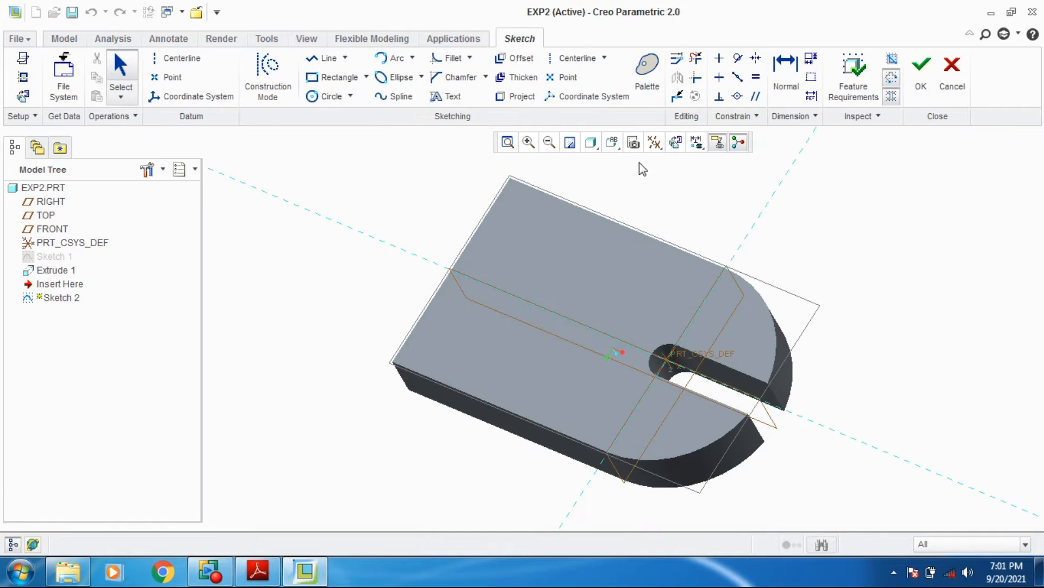
{"action": "left_click", "coordinate": [634, 142]}
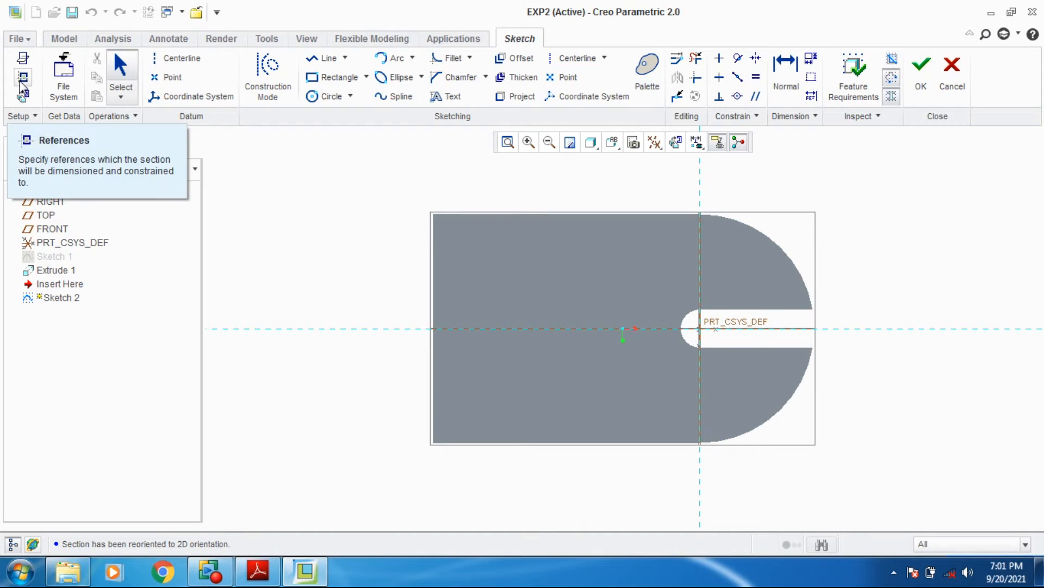
Add the plate's straight end edge and both long side edges as sketch references
{"action": "left_click", "coordinate": [22, 81]}
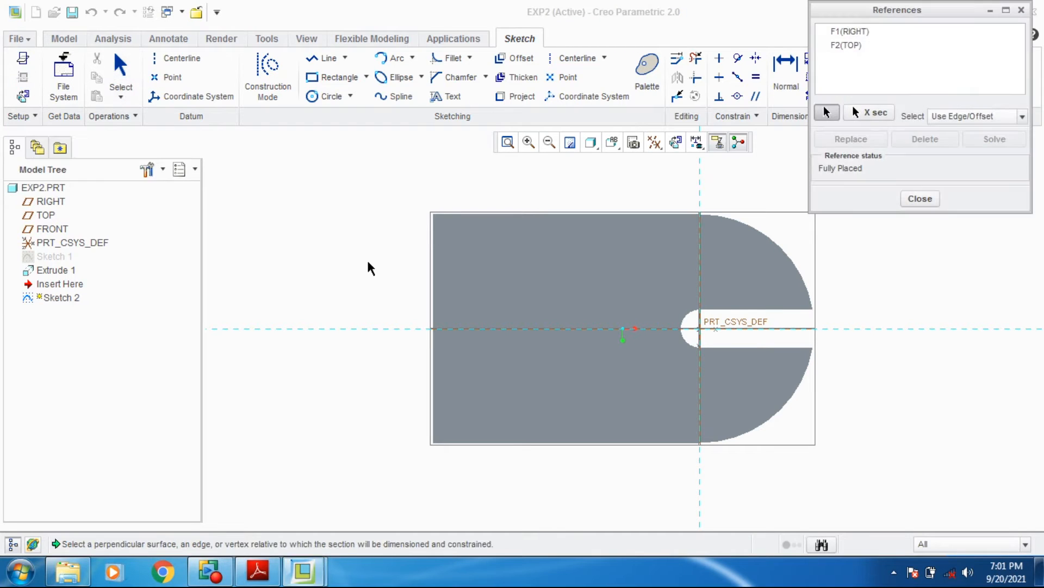
{"action": "left_click", "coordinate": [432, 263]}
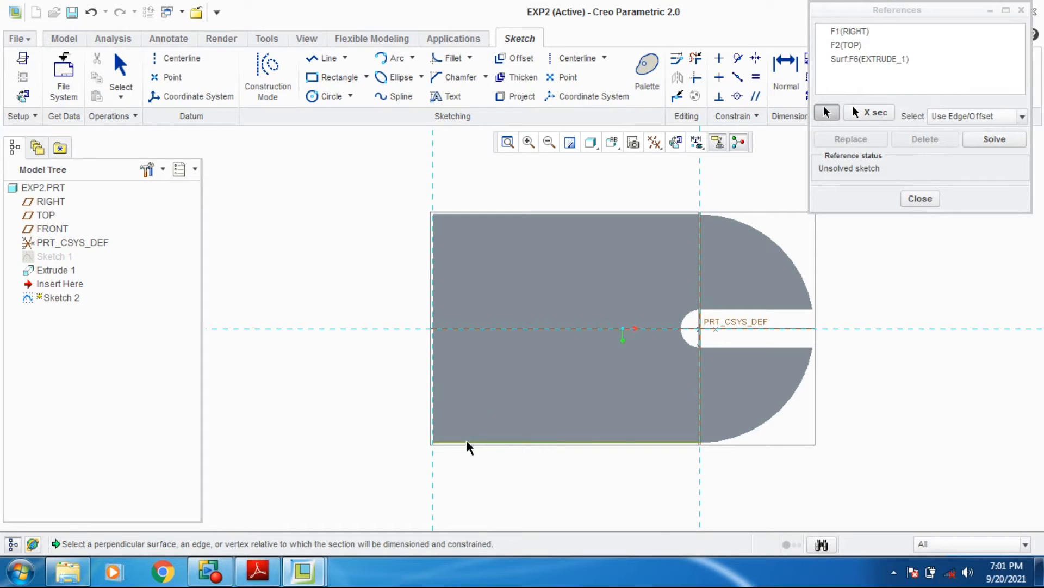
{"action": "left_click", "coordinate": [467, 444]}
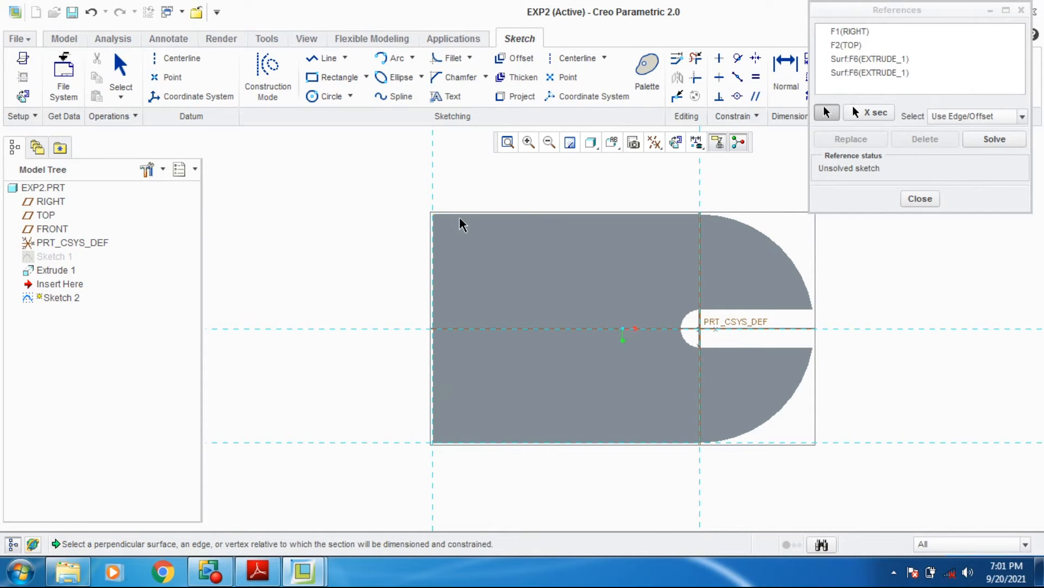
{"action": "left_click", "coordinate": [460, 215]}
{"action": "left_click", "coordinate": [924, 202]}
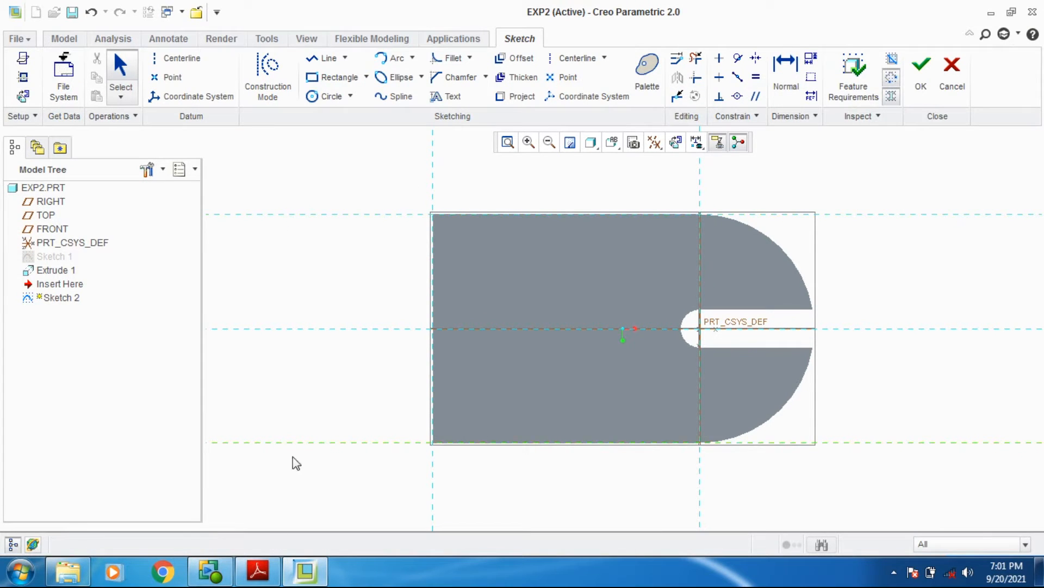
Consult the PDF drawing for the upright's thickness and sketch a rectangle about 12 wide across the plate's full width at its straight end
{"action": "left_click", "coordinate": [258, 571]}
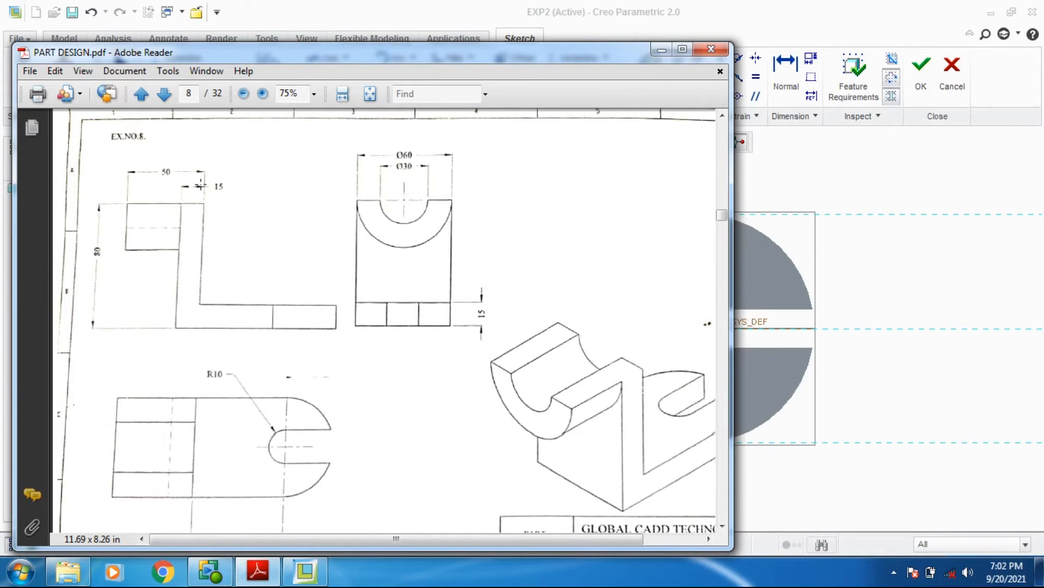
{"action": "left_click", "coordinate": [662, 49]}
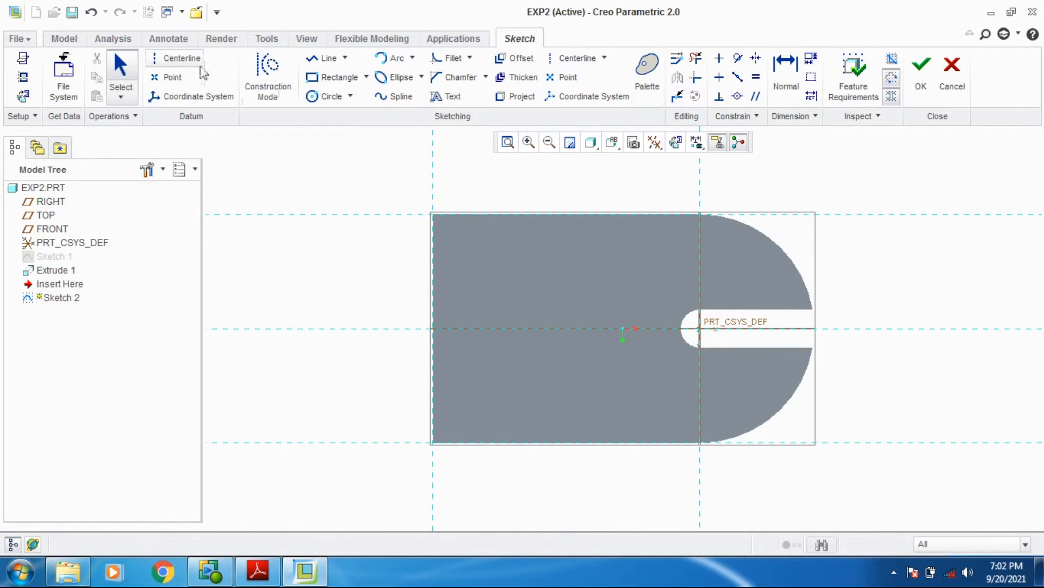
{"action": "left_click", "coordinate": [262, 572]}
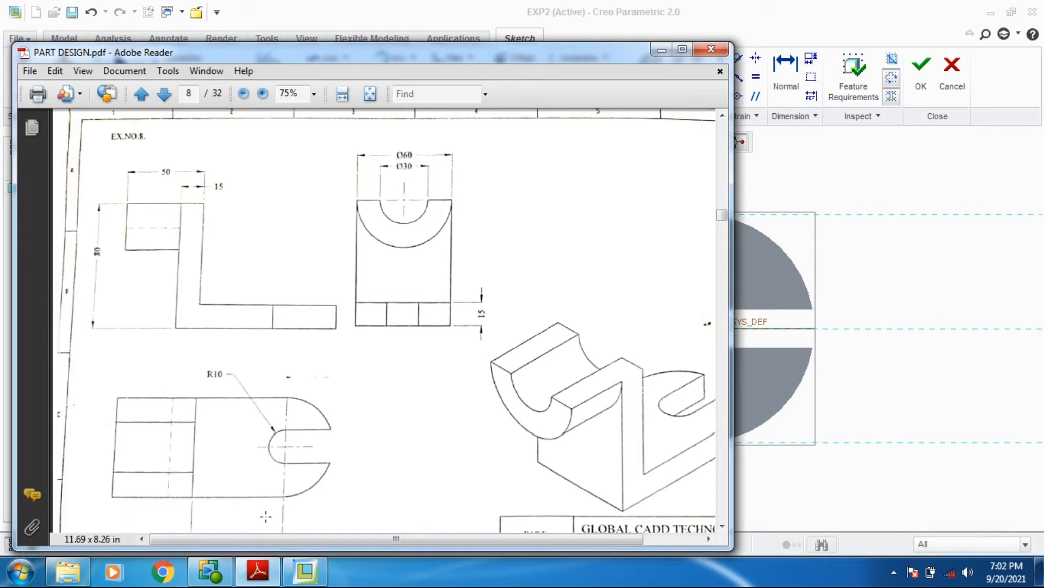
{"action": "left_click", "coordinate": [264, 572]}
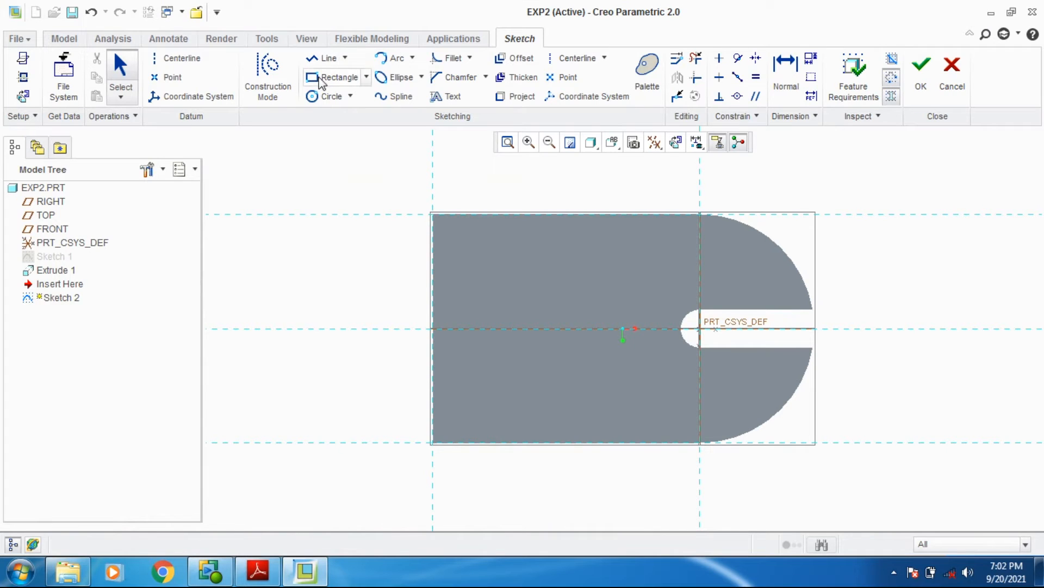
{"action": "left_click", "coordinate": [321, 80]}
{"action": "left_click", "coordinate": [435, 215]}
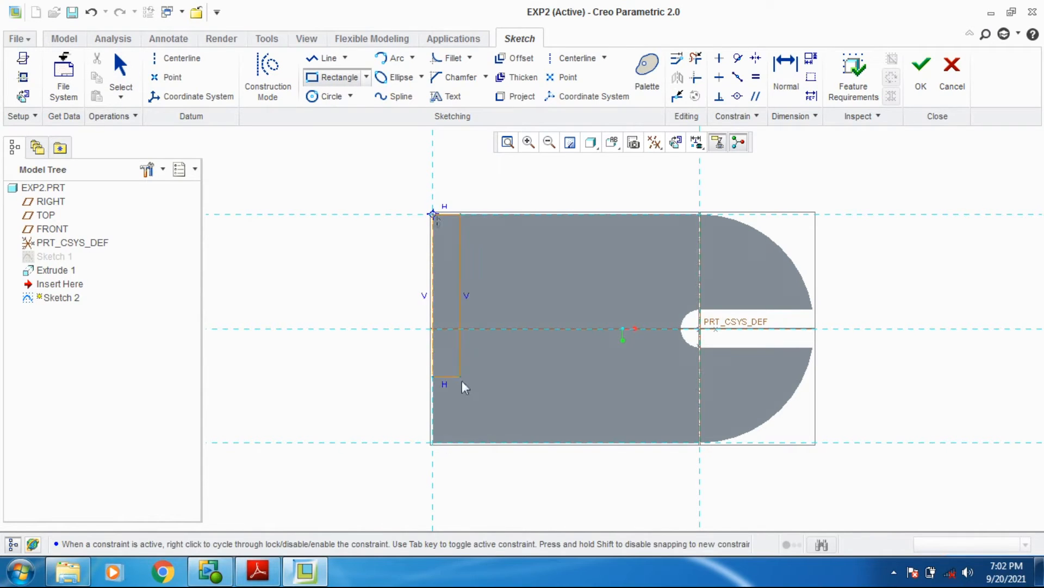
{"action": "left_click", "coordinate": [479, 444]}
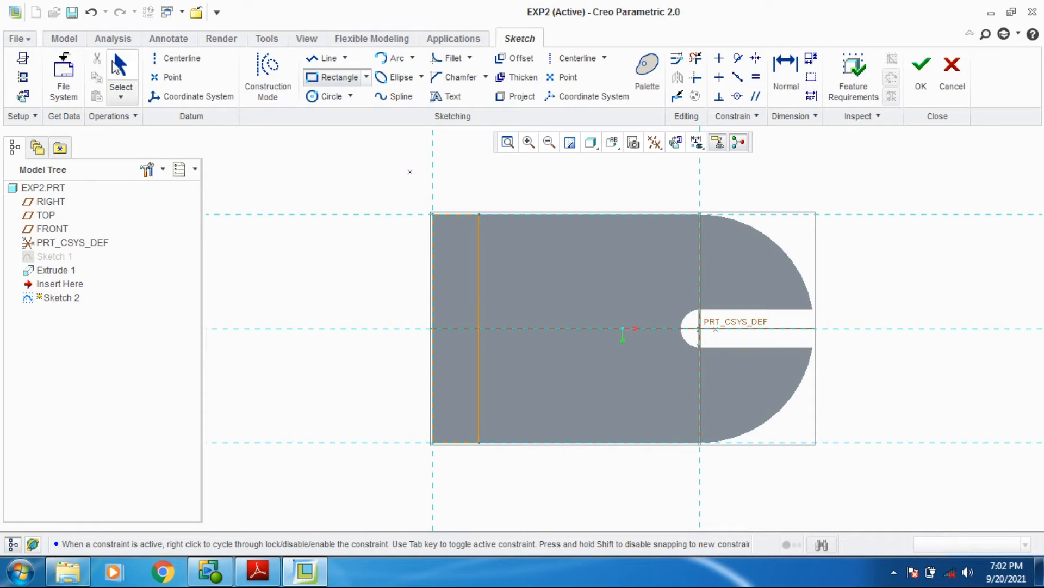
Set the rectangle's width to 15 and finish the sketch
{"action": "left_click", "coordinate": [116, 65]}
{"action": "double_click", "coordinate": [466, 210]}
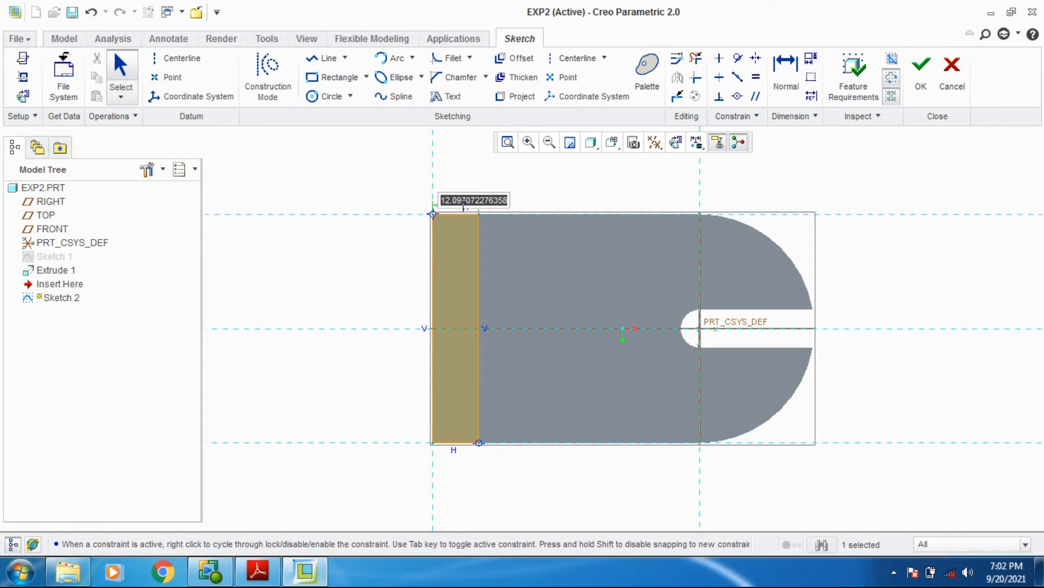
{"action": "type", "text": "15"}
{"action": "key", "text": "Return"}
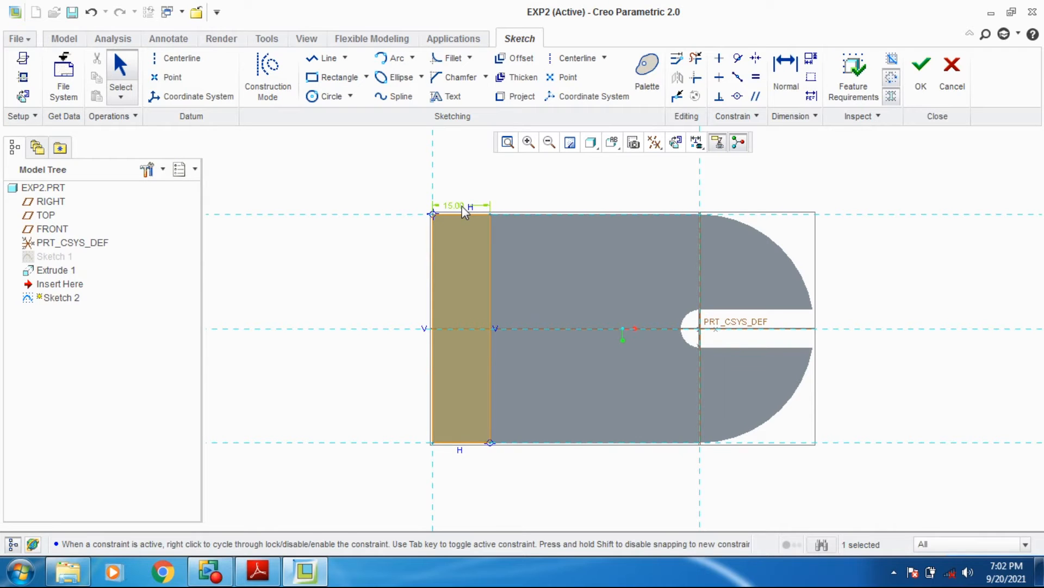
{"action": "left_click", "coordinate": [931, 89]}
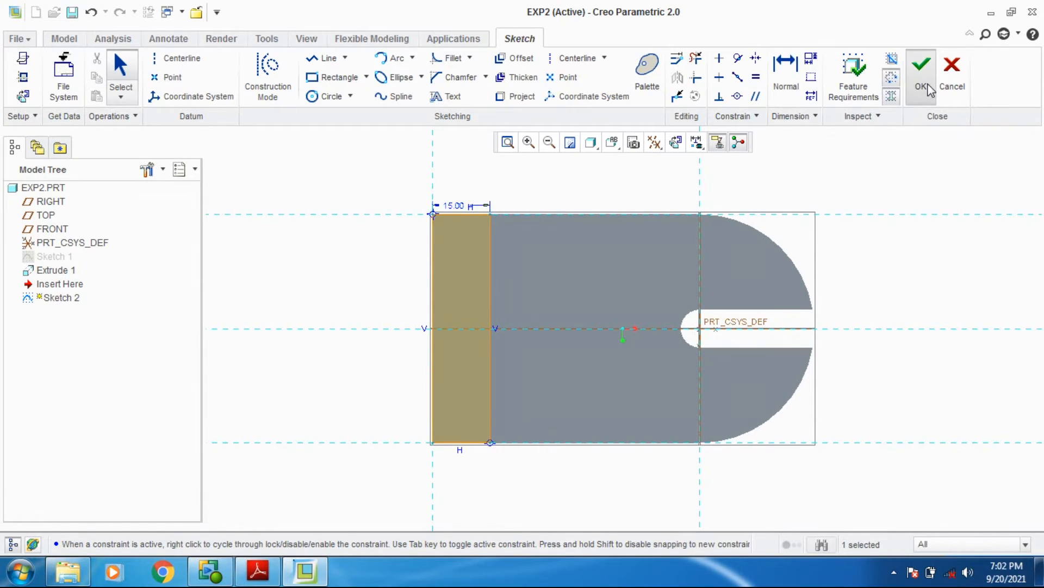
Extrude the end rectangle upward from the base about 58 and consult the PDF drawing for the upright's height
{"action": "left_click", "coordinate": [396, 71]}
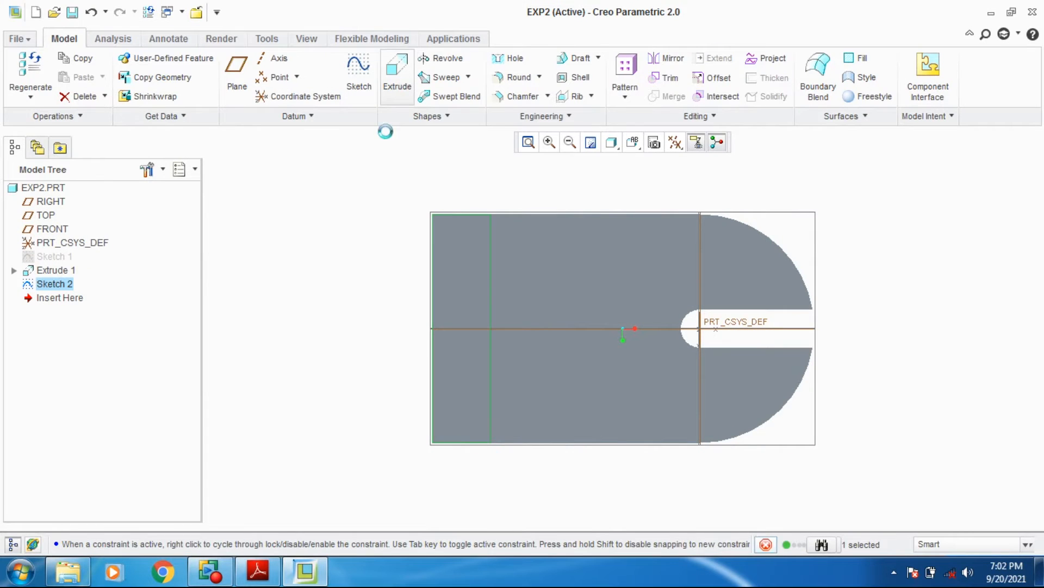
{"action": "middle_click_drag", "start_coordinate": [364, 384], "coordinate": [378, 316]}
{"action": "scroll", "coordinate": [401, 357], "scroll_direction": "up", "scroll_amount": 3}
{"action": "scroll", "coordinate": [399, 354], "scroll_direction": "up", "scroll_amount": 1}
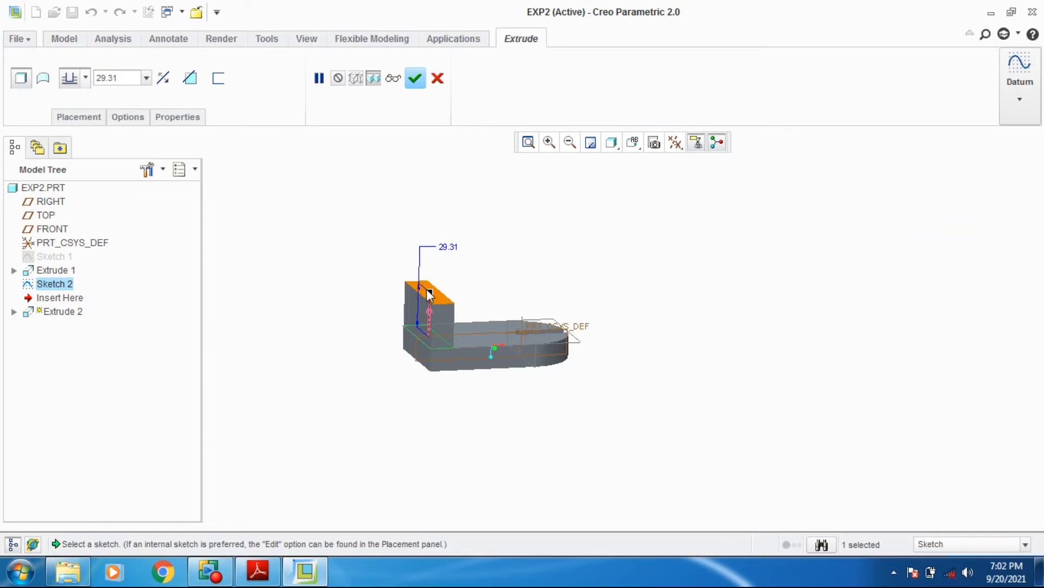
{"action": "left_click_drag", "start_coordinate": [430, 295], "coordinate": [431, 249]}
{"action": "left_click", "coordinate": [257, 571]}
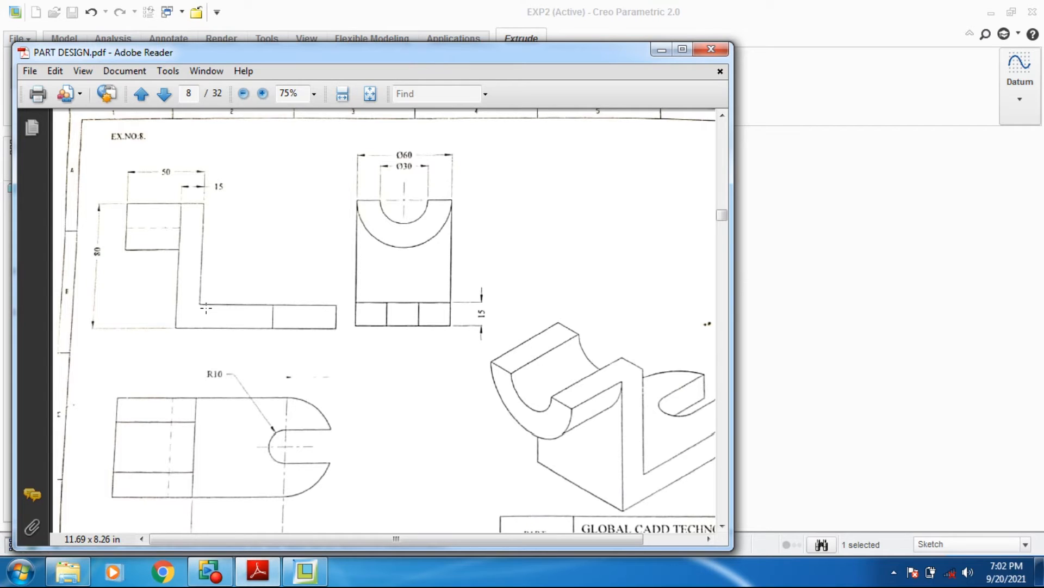
{"action": "left_click", "coordinate": [305, 571]}
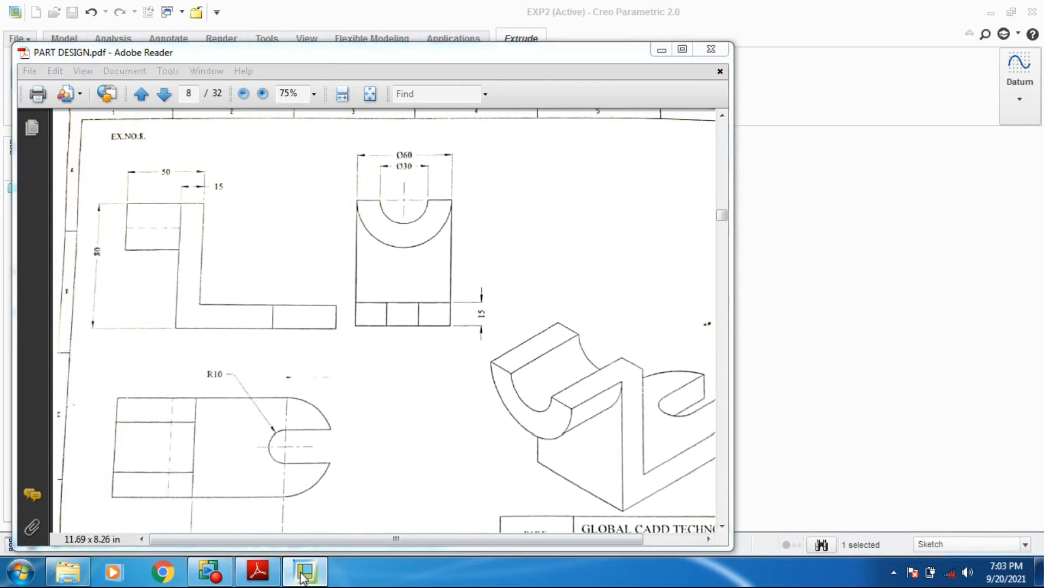
Set the upright's extrusion depth to 65 and complete the extrusion
{"action": "double_click", "coordinate": [450, 204]}
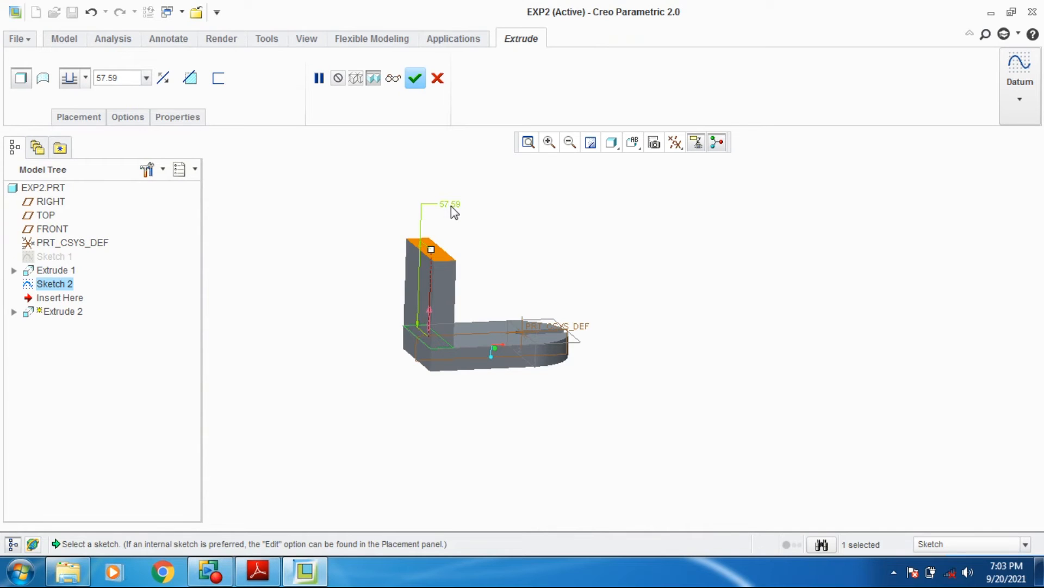
{"action": "type", "text": "65"}
{"action": "key", "text": "Return"}
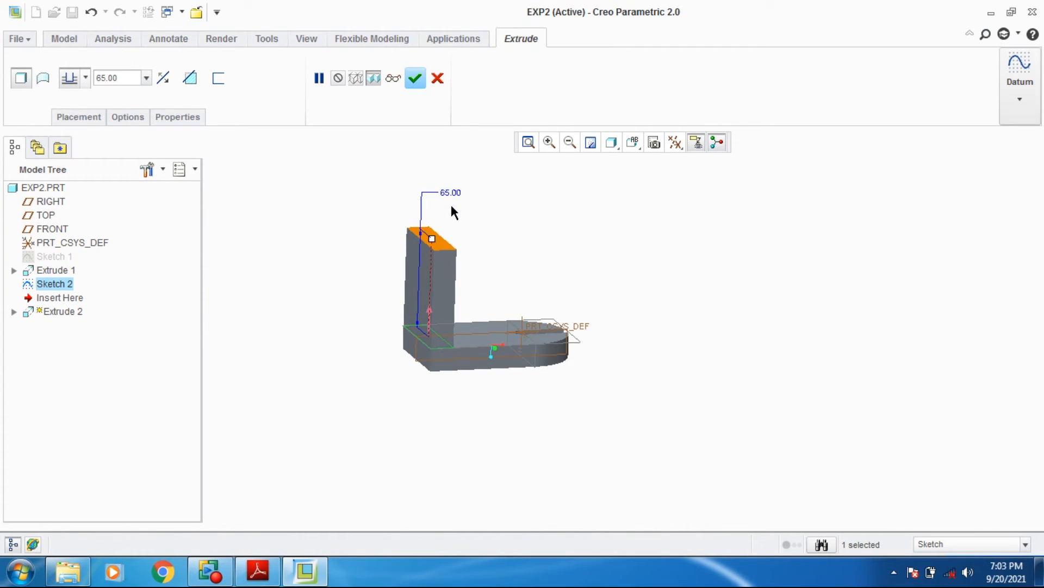
{"action": "left_click", "coordinate": [415, 81]}
Start a new sketch on the upright's outer face, away from the slotted base, and orient the view square to it
{"action": "mouse_move", "coordinate": [664, 233]}
{"action": "middle_mouse_down"}
{"action": "mouse_move", "coordinate": [716, 252]}
{"action": "mouse_move", "coordinate": [684, 238]}
{"action": "middle_mouse_up"}
{"action": "scroll", "coordinate": [499, 269], "scroll_direction": "up", "scroll_amount": 5}
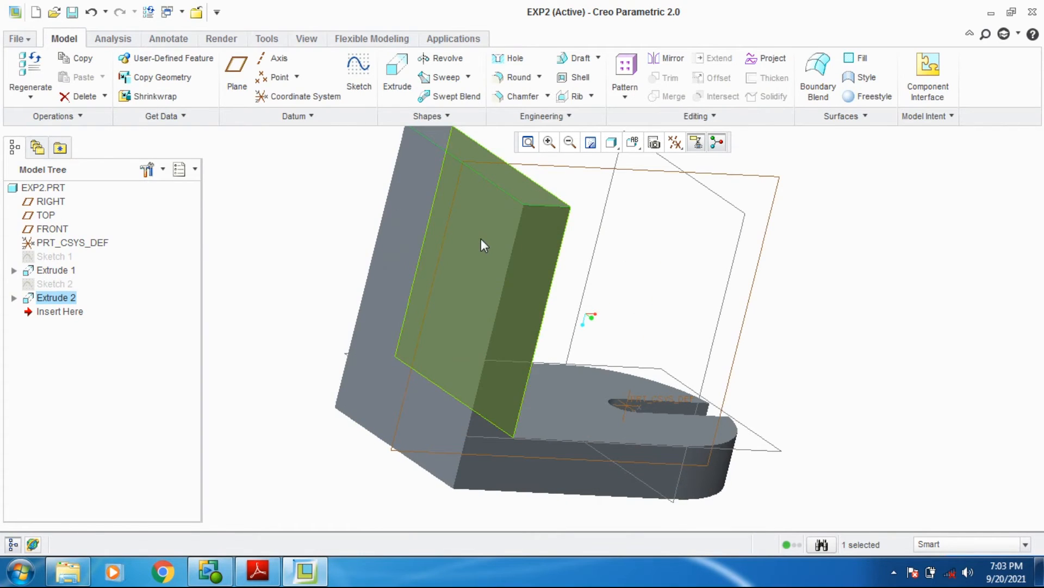
{"action": "left_click", "coordinate": [479, 237]}
{"action": "left_click", "coordinate": [359, 76]}
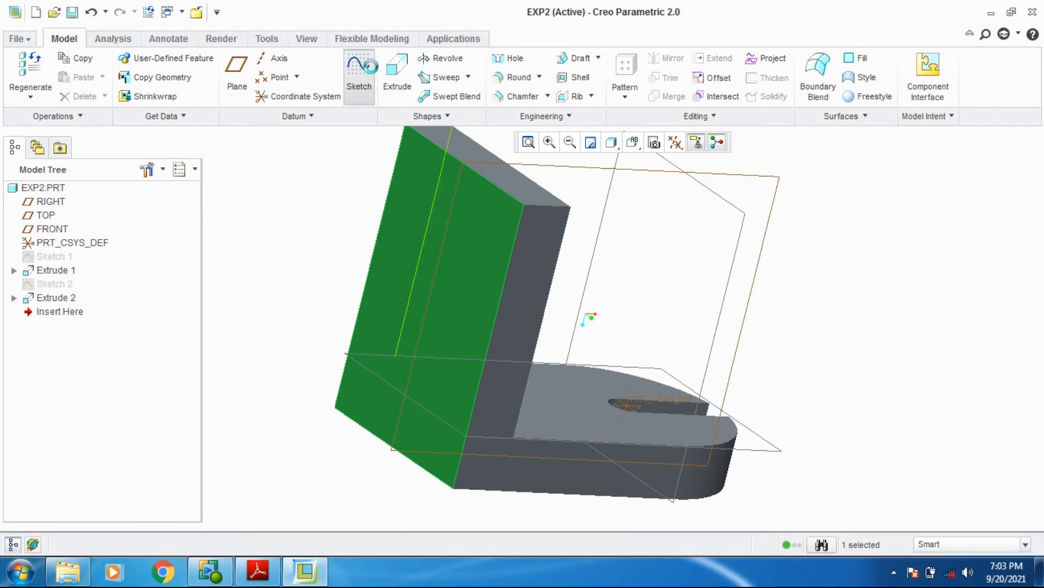
{"action": "left_click", "coordinate": [674, 145]}
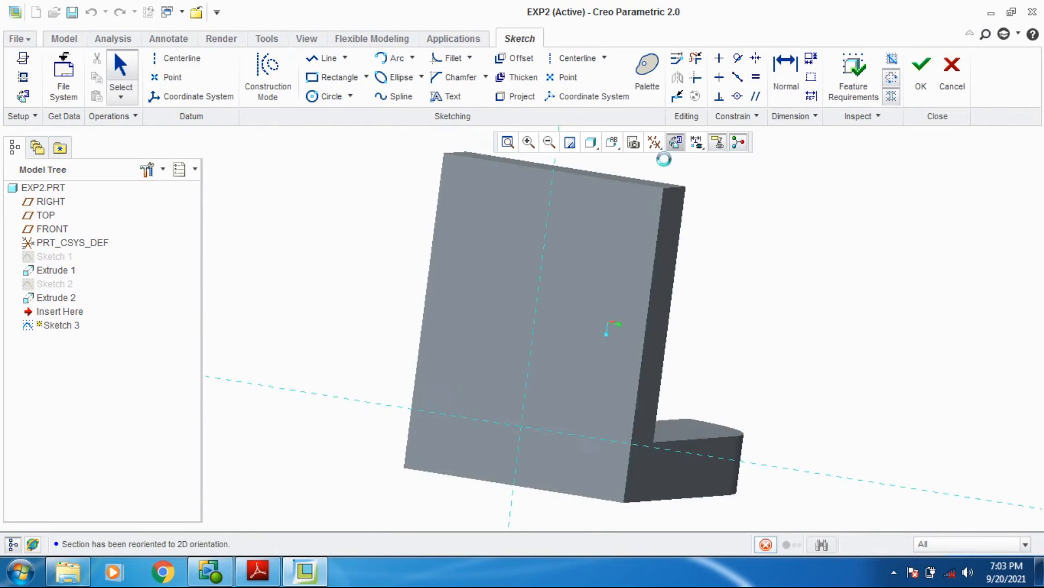
{"action": "scroll", "coordinate": [641, 233], "scroll_direction": "up", "scroll_amount": 3}
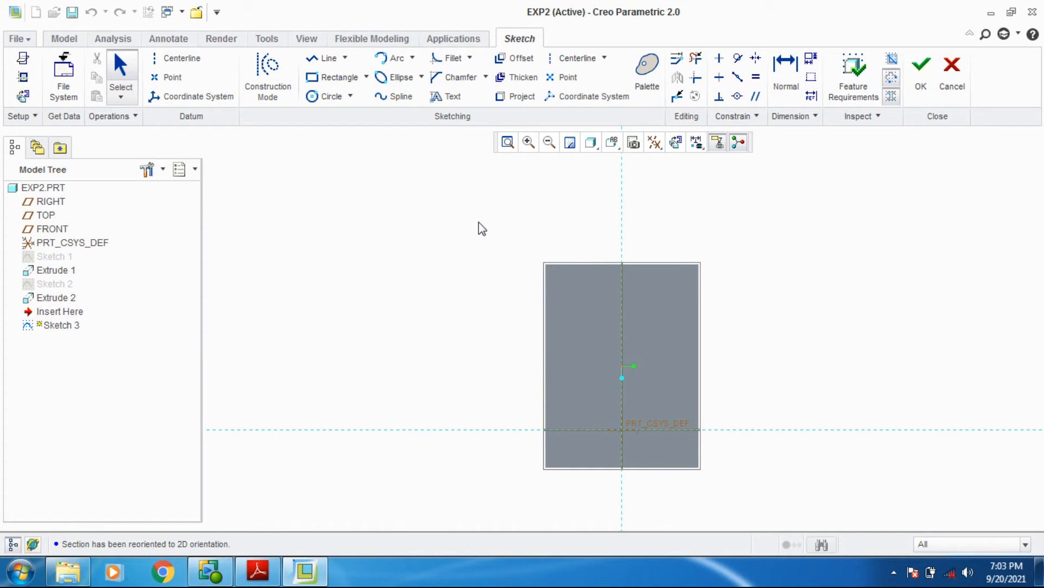
Add a vertical datum centerline through the middle of the upright's face
{"action": "left_click", "coordinate": [175, 59]}
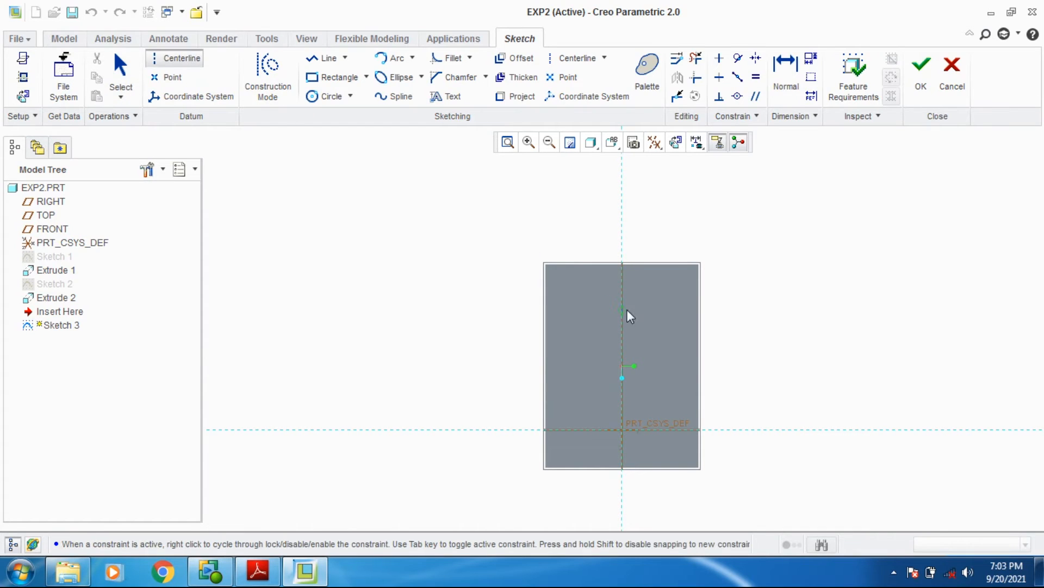
{"action": "left_click", "coordinate": [623, 431]}
{"action": "left_click", "coordinate": [623, 329]}
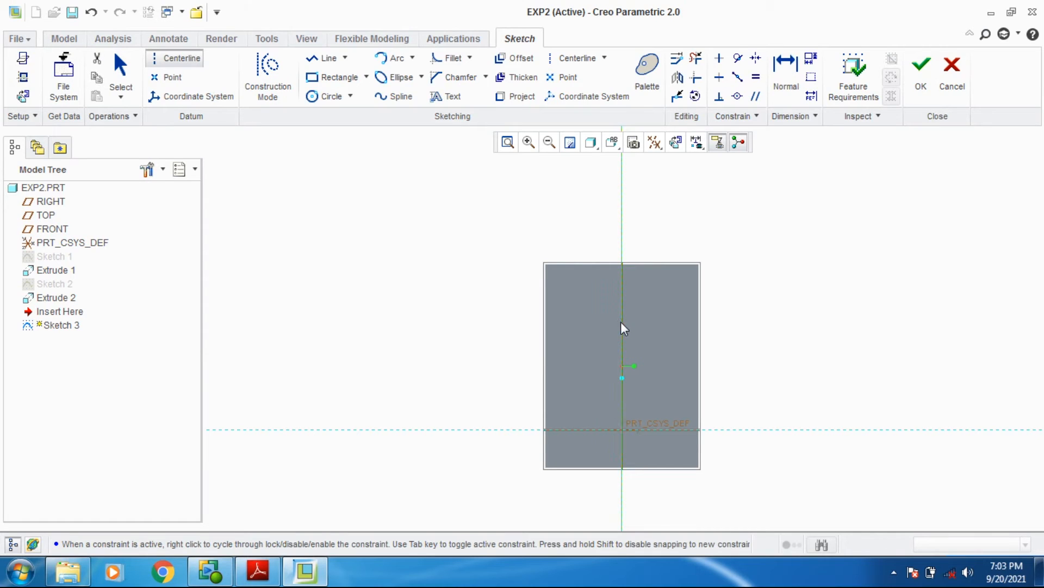
Add the upright's top edge and both side edges as sketch references
{"action": "left_click", "coordinate": [31, 77]}
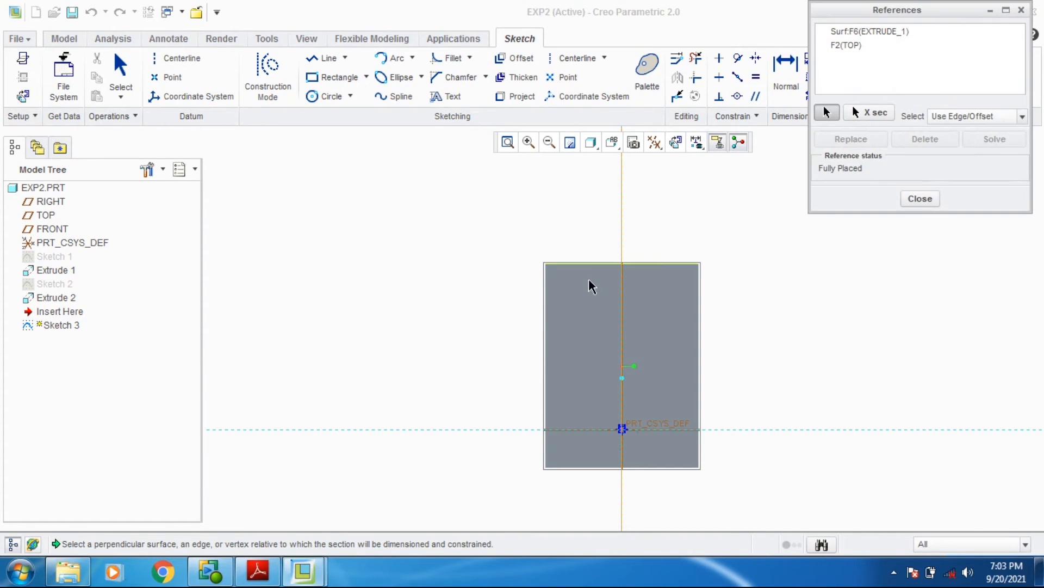
{"action": "left_click", "coordinate": [587, 267]}
{"action": "left_click", "coordinate": [546, 310]}
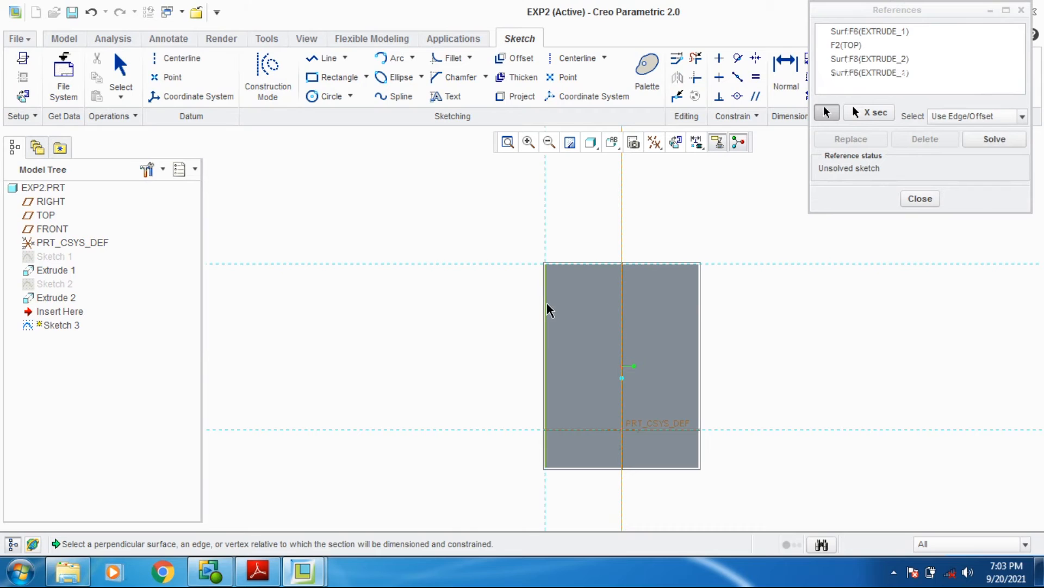
{"action": "left_click", "coordinate": [699, 303]}
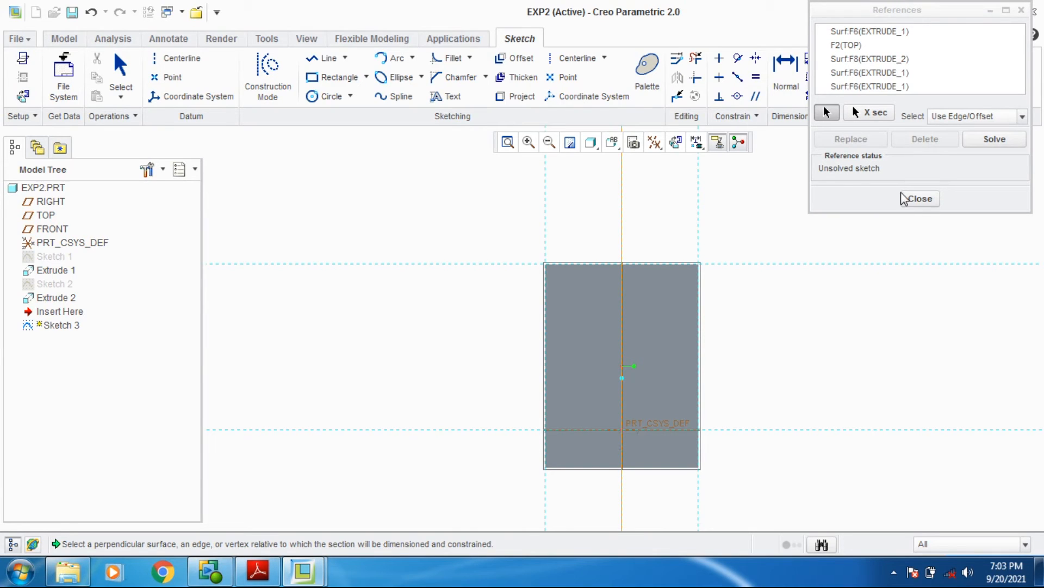
{"action": "left_click", "coordinate": [920, 198]}
Consult the PDF drawing for the saddle's diameters and sketch a circle about 29 in diameter centred on the midpoint of the upright's top edge
{"action": "left_click", "coordinate": [507, 142]}
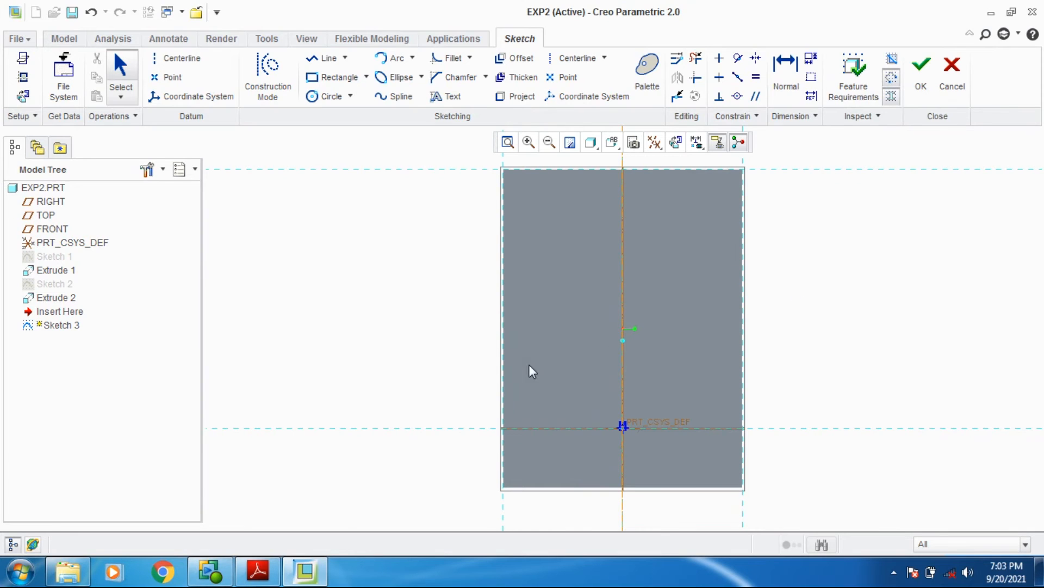
{"action": "left_click", "coordinate": [258, 571]}
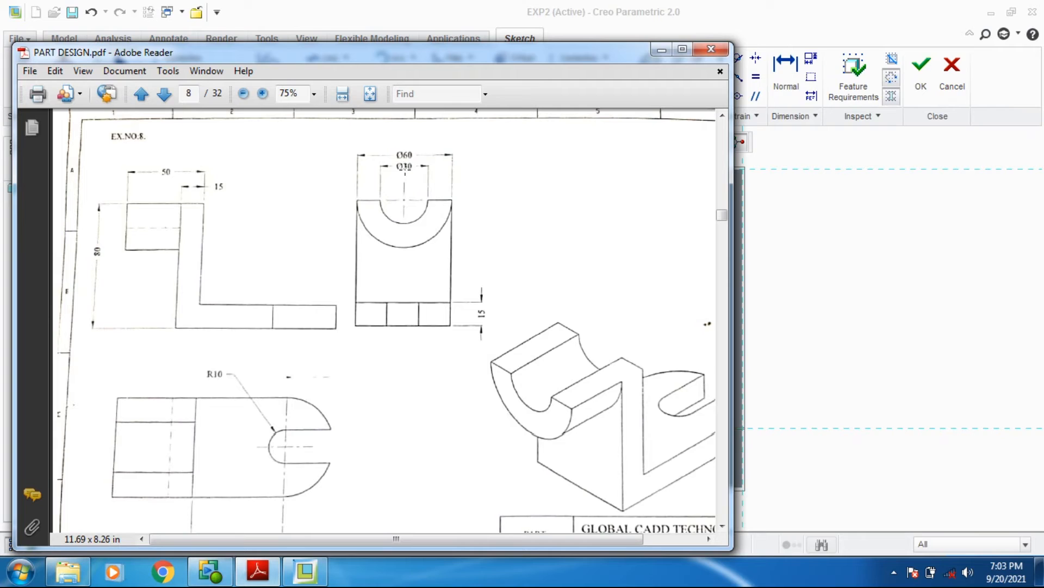
{"action": "left_click", "coordinate": [661, 50]}
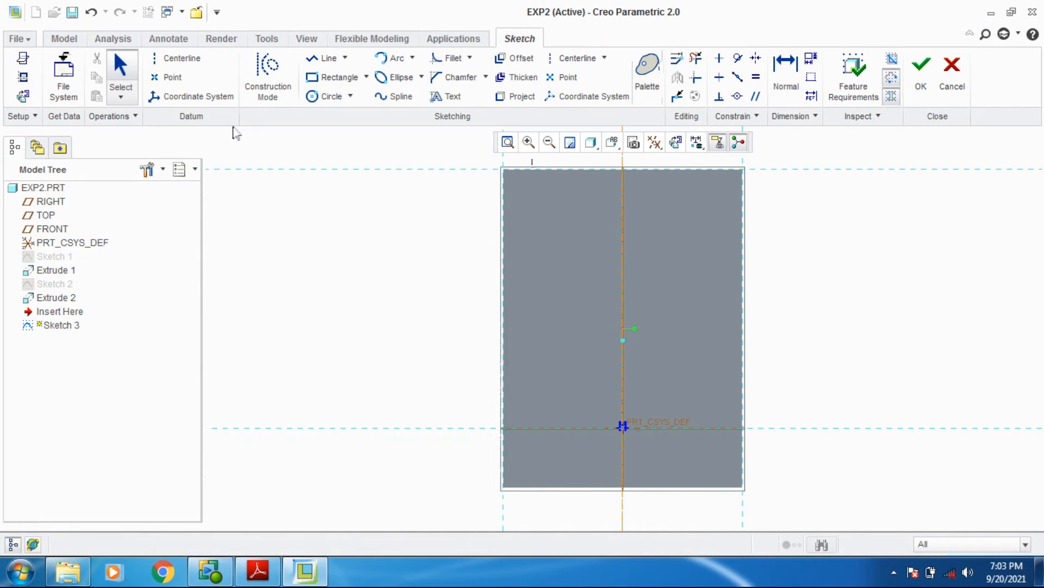
{"action": "left_click", "coordinate": [319, 98]}
{"action": "left_click", "coordinate": [623, 175]}
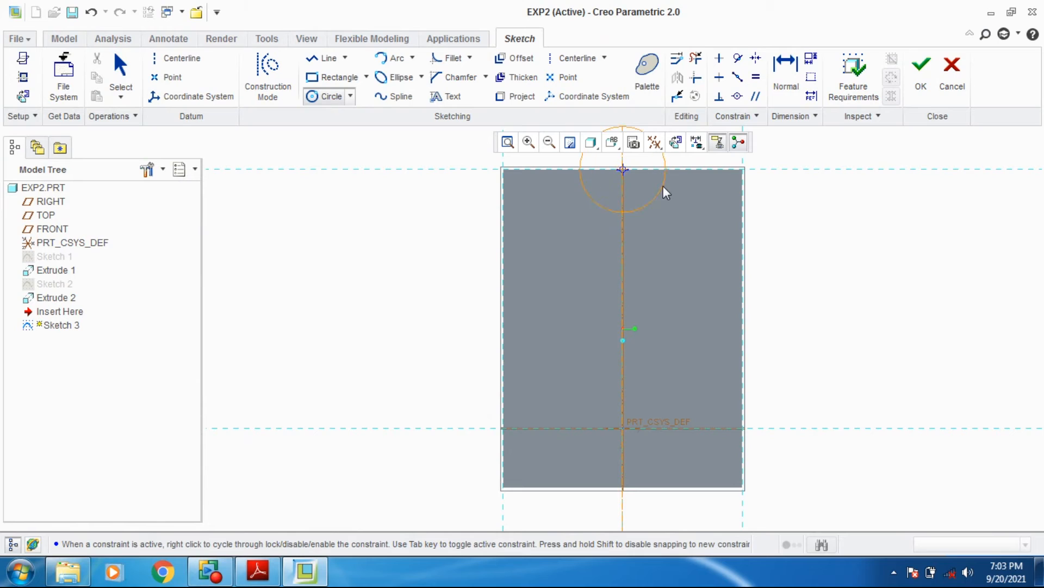
{"action": "left_click", "coordinate": [677, 201]}
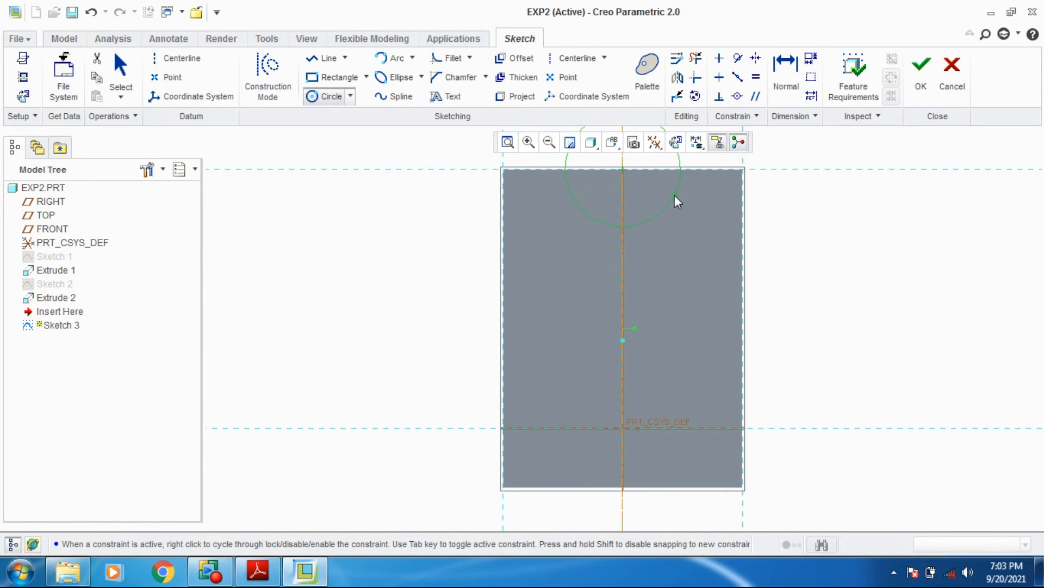
{"action": "middle_click", "coordinate": [677, 201]}
Set the circle's diameter to 30
{"action": "double_click", "coordinate": [640, 210]}
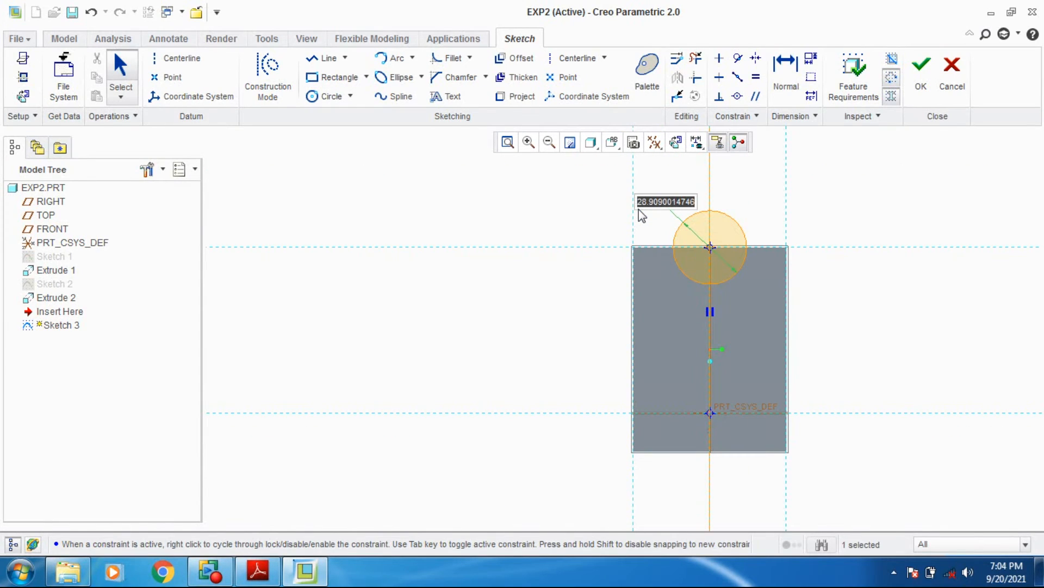
{"action": "type", "text": "30"}
{"action": "key", "text": "Return"}
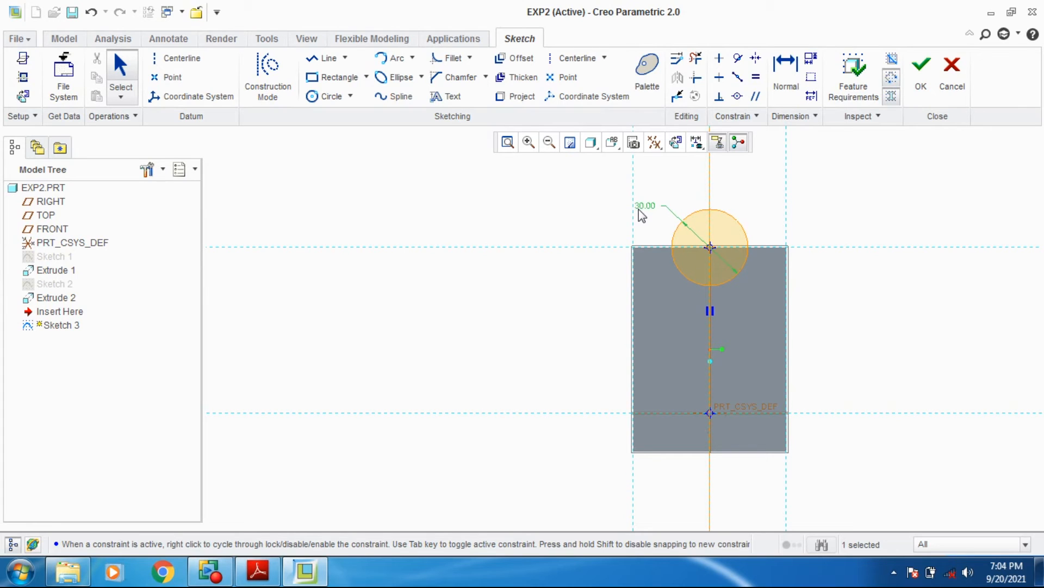
Sketch a larger concentric circle about 54 in diameter around the 30 circle
{"action": "left_click", "coordinate": [328, 99]}
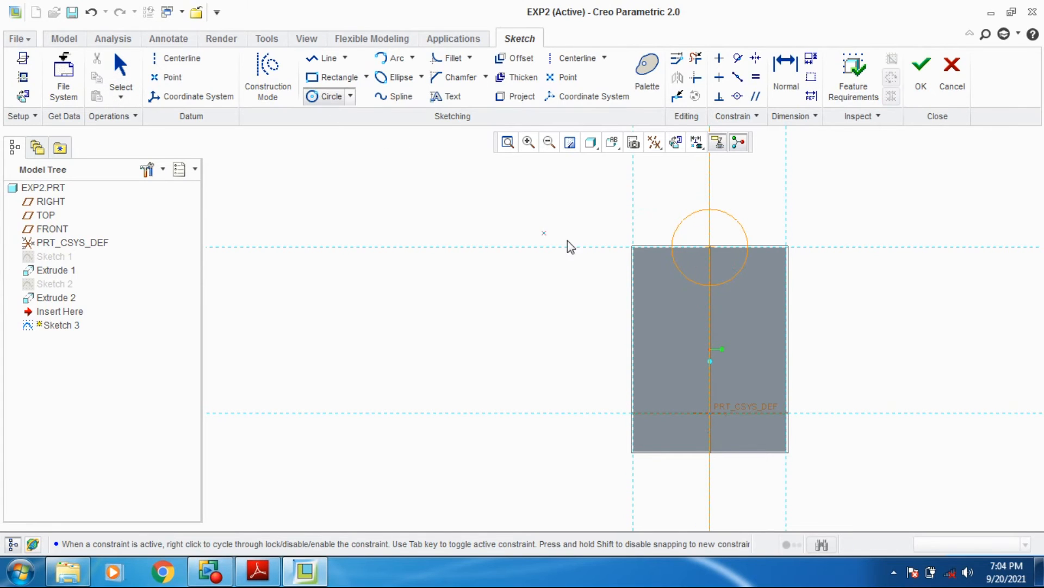
{"action": "left_click", "coordinate": [710, 247]}
{"action": "left_click", "coordinate": [776, 227]}
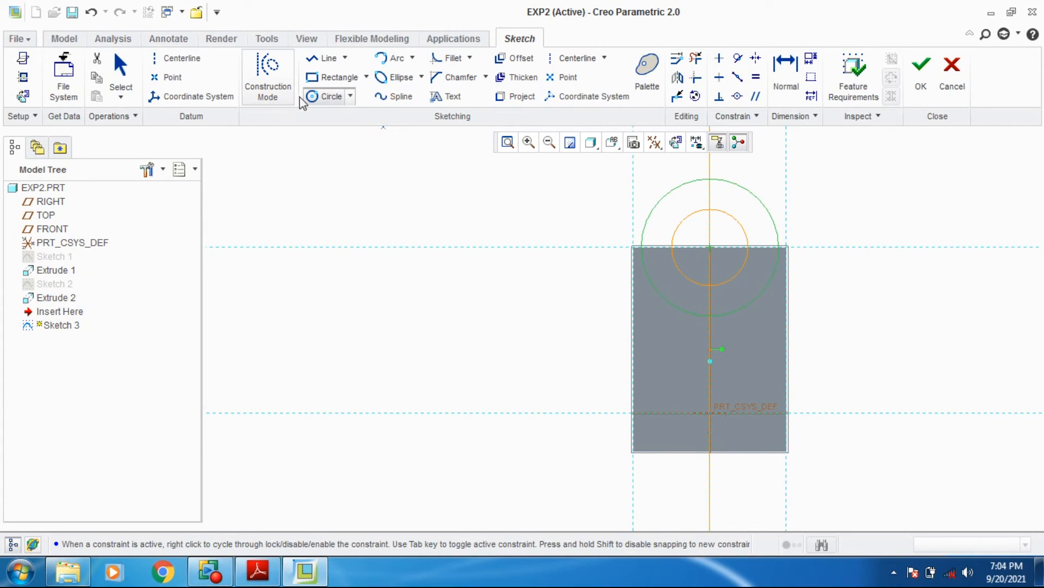
{"action": "left_click", "coordinate": [130, 65]}
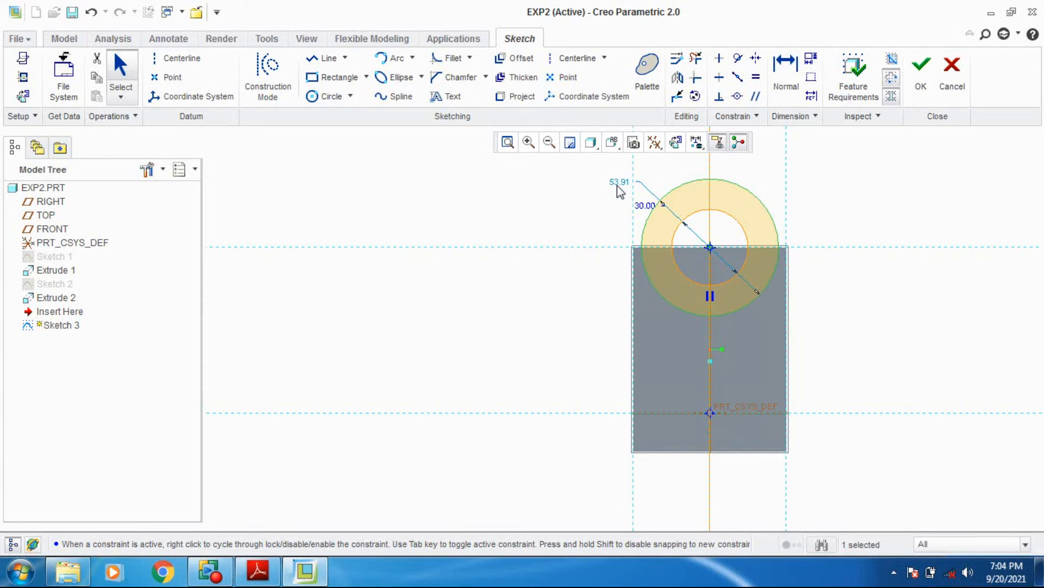
Set the outer circle's diameter to 60
{"action": "double_click", "coordinate": [618, 183]}
{"action": "type", "text": "6"}
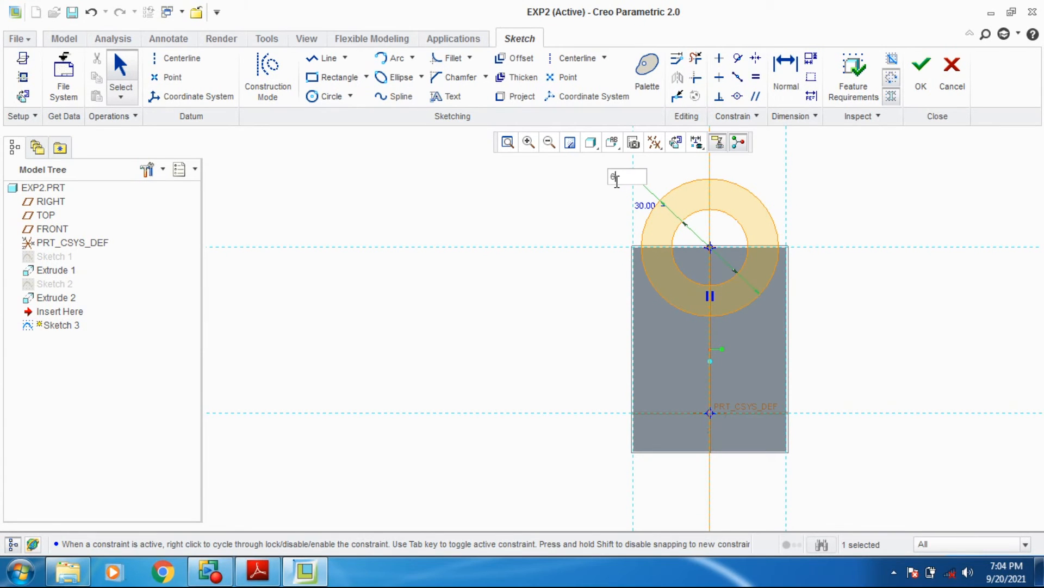
{"action": "type", "text": "0"}
{"action": "key", "text": "Return"}
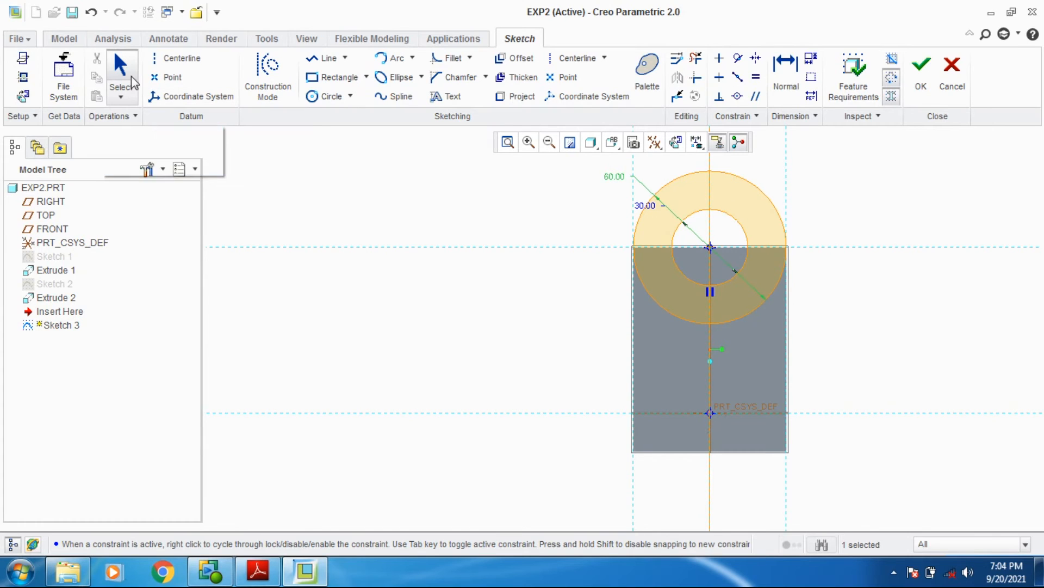
Draw a horizontal line along the upright's top edge across the full diameter of the outer circle
{"action": "left_click", "coordinate": [325, 59]}
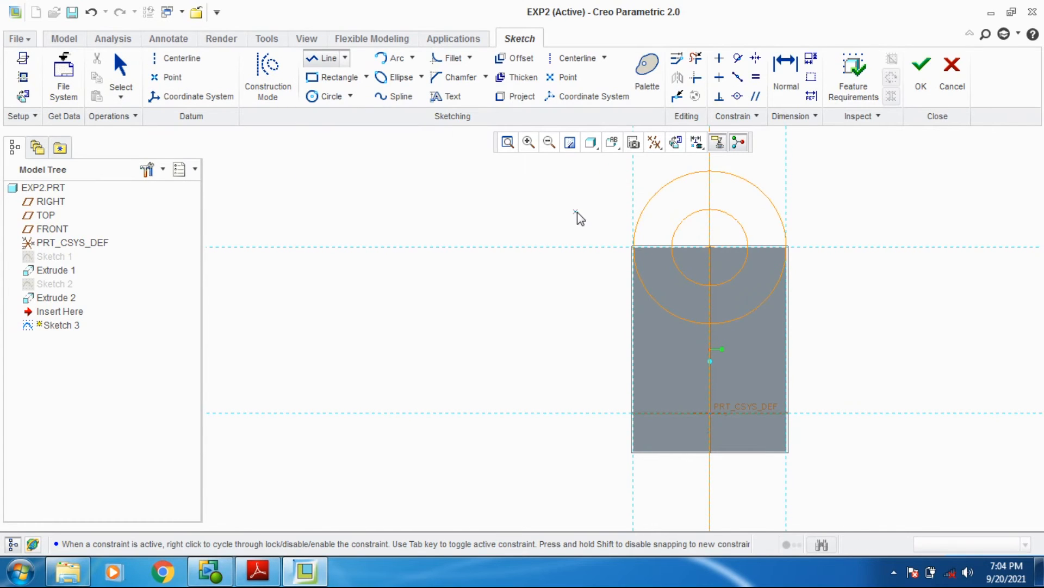
{"action": "left_click", "coordinate": [633, 247]}
{"action": "left_click", "coordinate": [787, 249]}
Trim away both circles' upper halves and the line inside the inner circle to leave a half-ring profile, and finish the sketch
{"action": "left_click", "coordinate": [694, 63]}
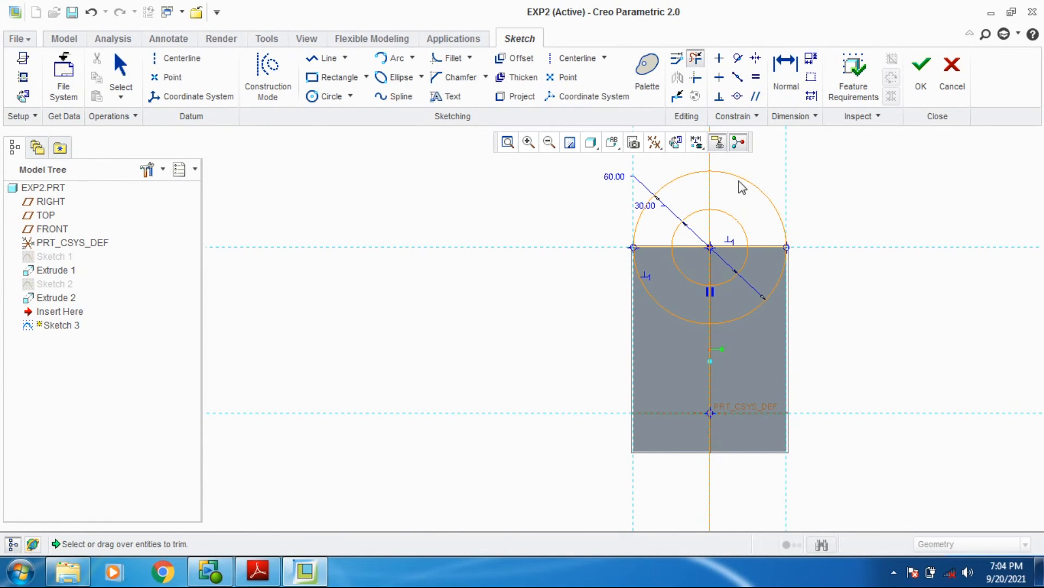
{"action": "left_click", "coordinate": [744, 180]}
{"action": "left_click", "coordinate": [740, 223]}
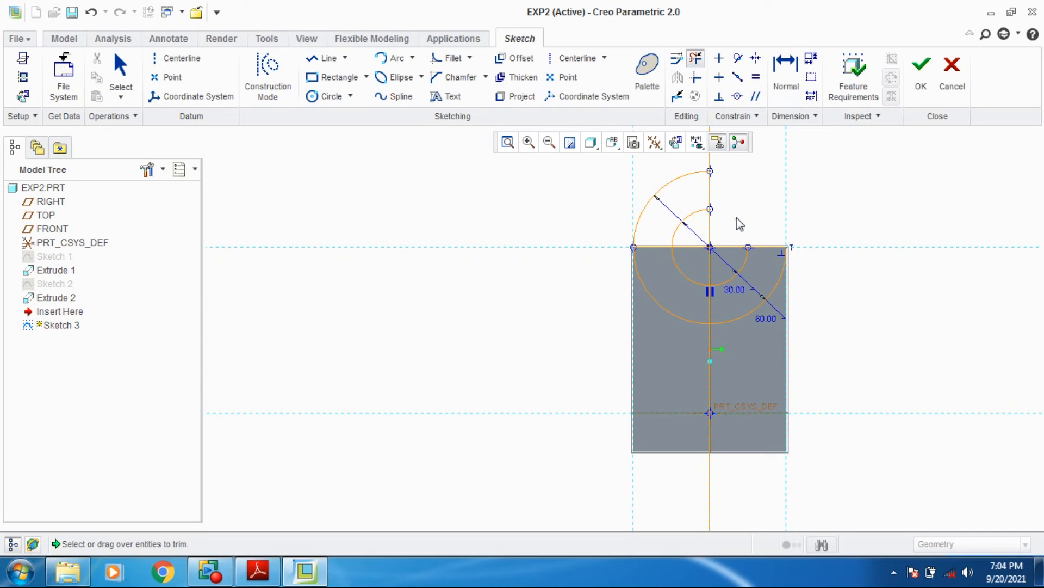
{"action": "left_click", "coordinate": [685, 223]}
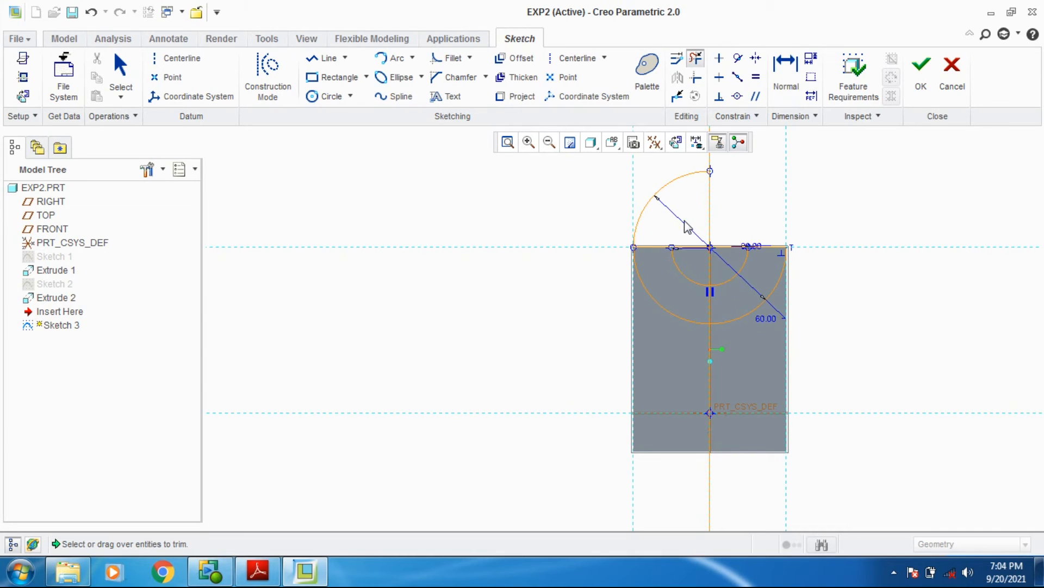
{"action": "left_click", "coordinate": [648, 205]}
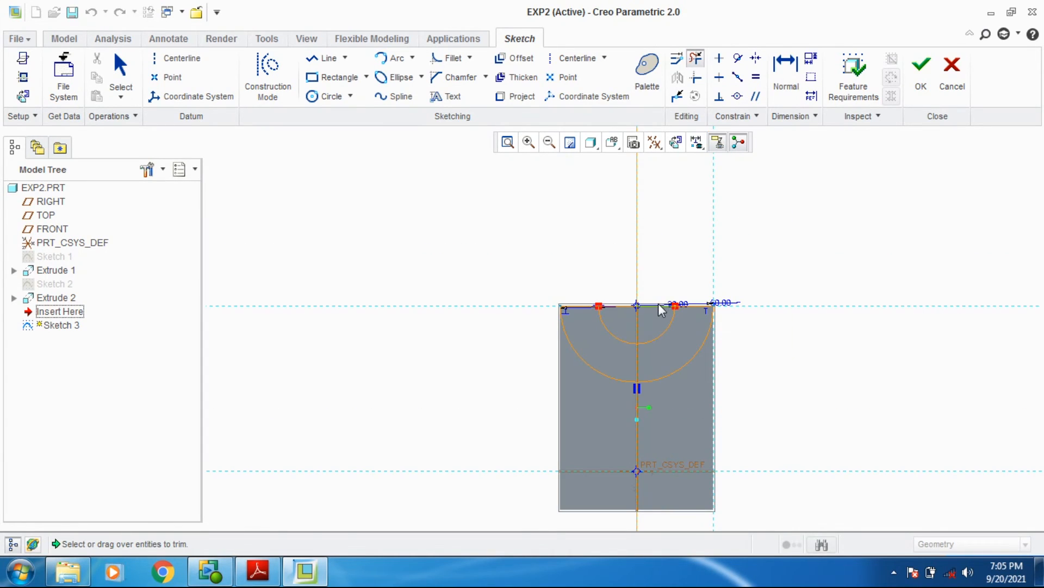
{"action": "left_click", "coordinate": [624, 306]}
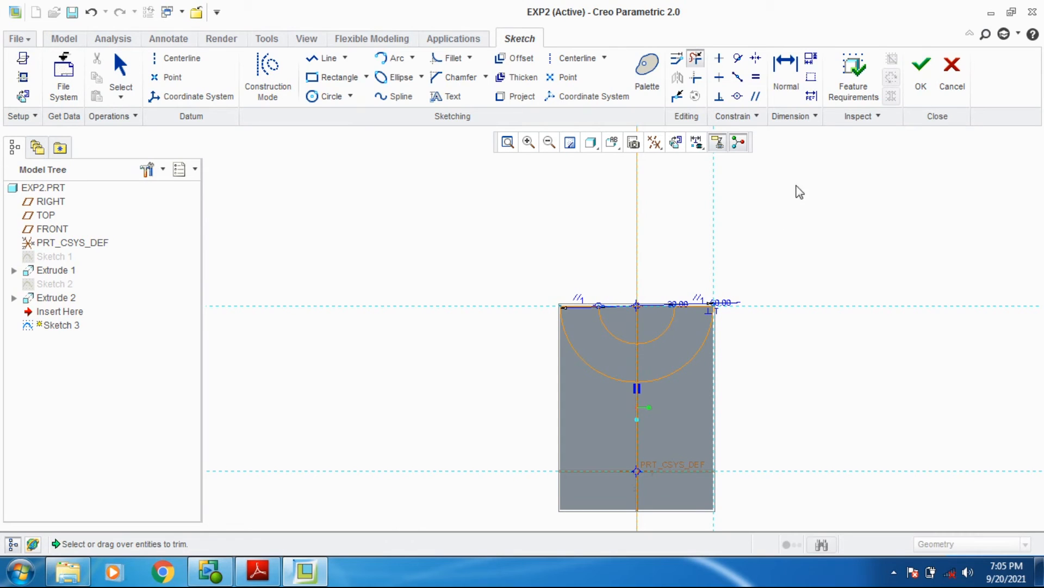
{"action": "left_click", "coordinate": [120, 68]}
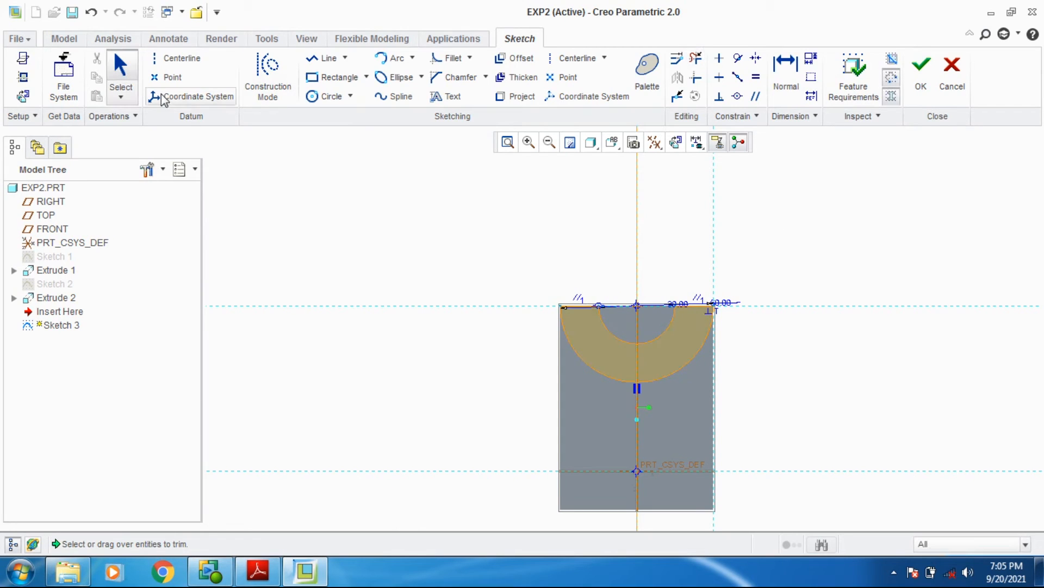
{"action": "left_click", "coordinate": [921, 68]}
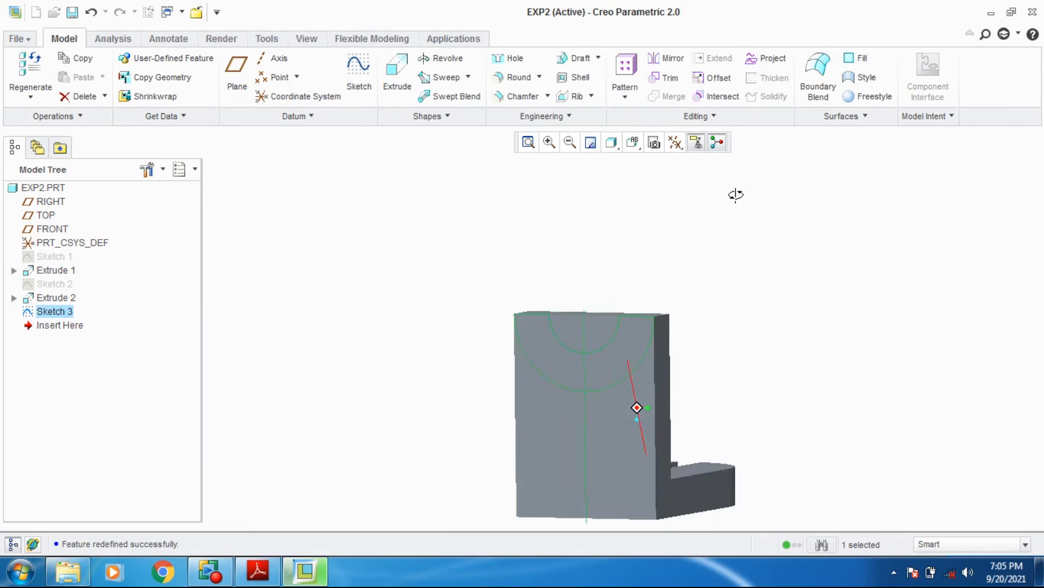
Extrude the half-ring profile 35 outward from the upright's outer face, checking the depth against the exercise drawing in Adobe Reader
{"action": "left_click", "coordinate": [397, 71]}
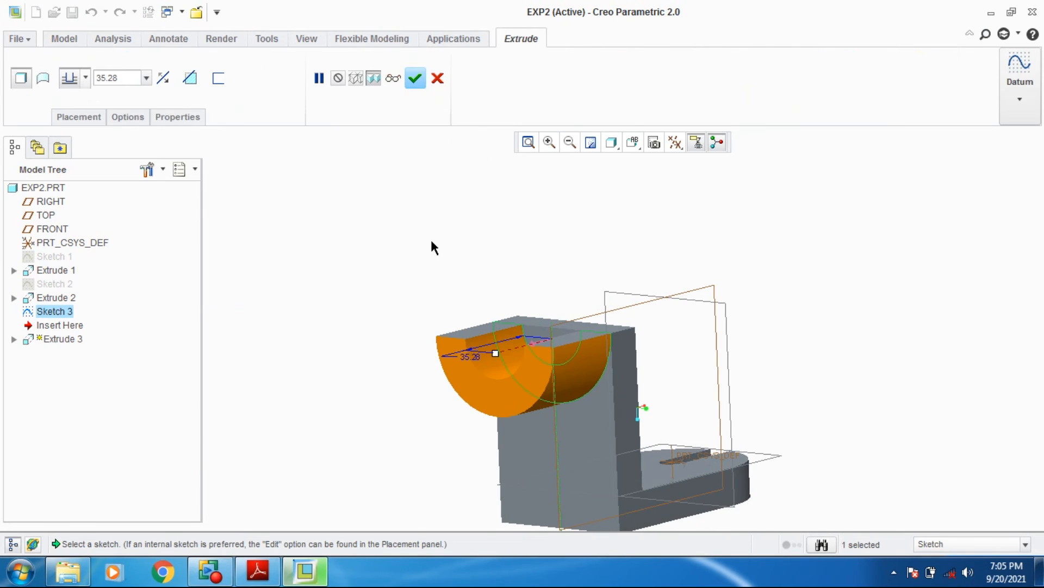
{"action": "left_click", "coordinate": [258, 572]}
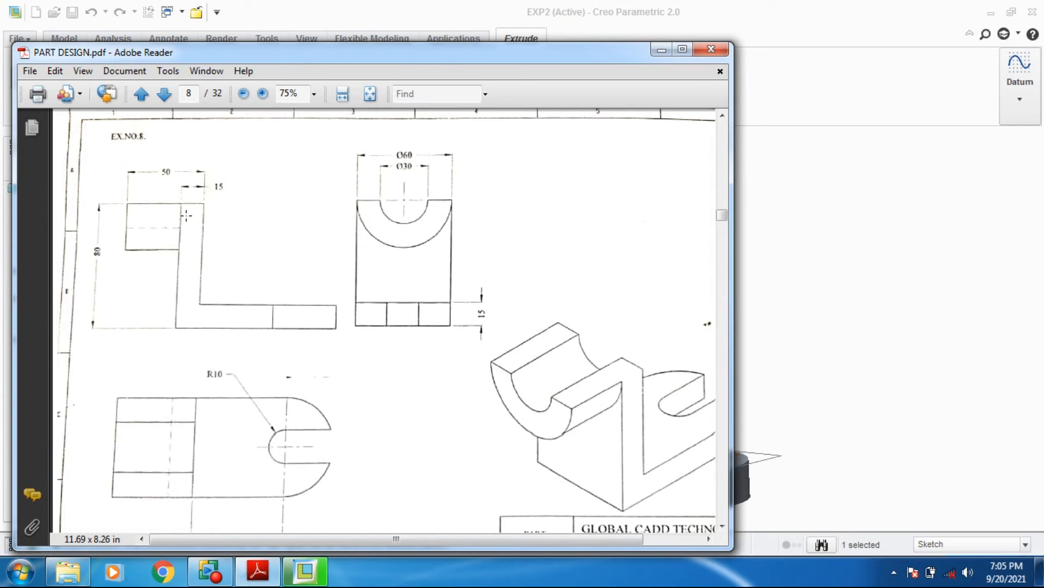
{"action": "left_click", "coordinate": [661, 50]}
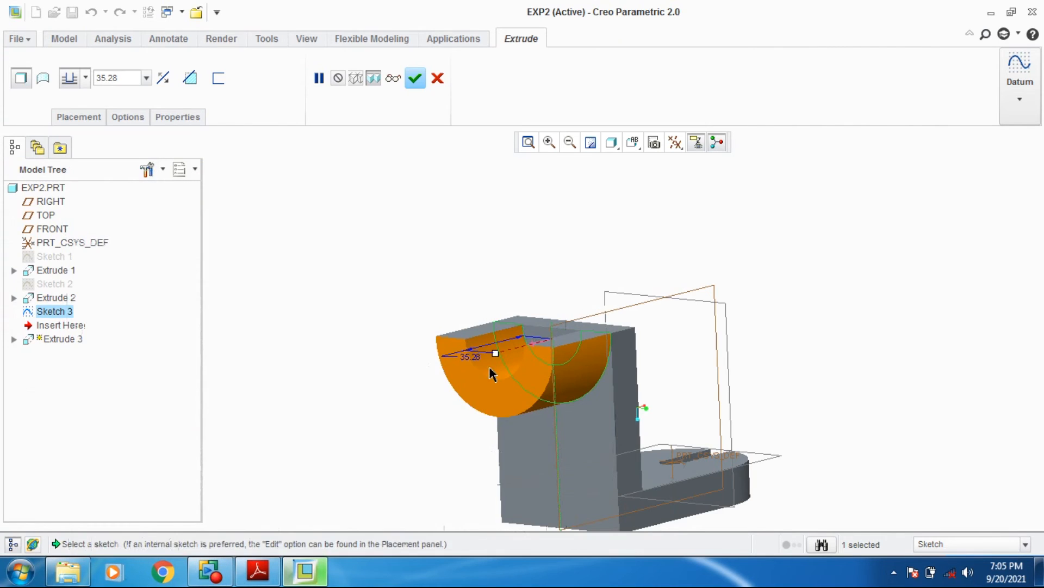
{"action": "double_click", "coordinate": [469, 355]}
{"action": "type", "text": "35"}
{"action": "key", "text": "Return"}
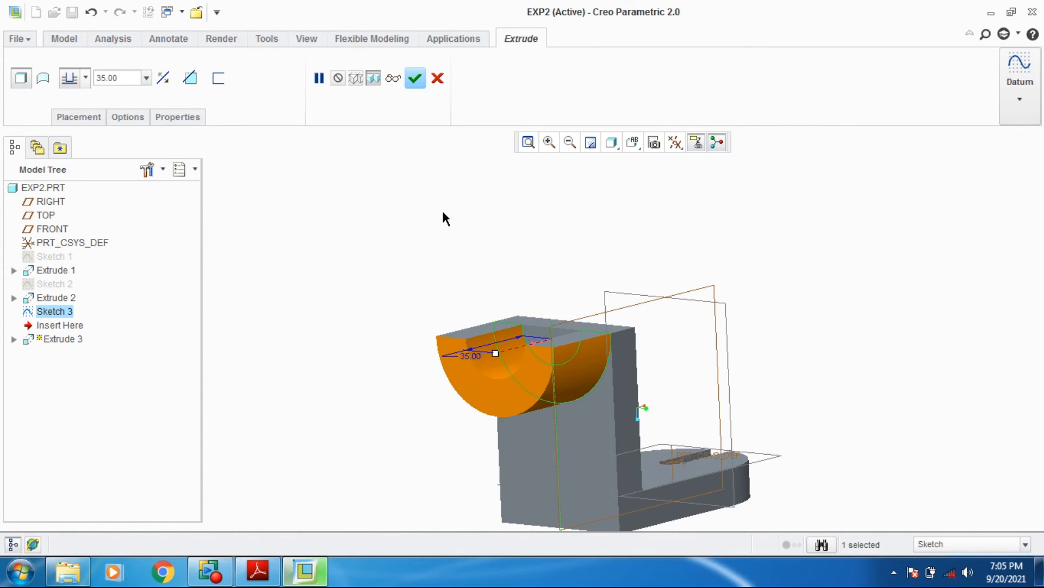
{"action": "left_click", "coordinate": [421, 80]}
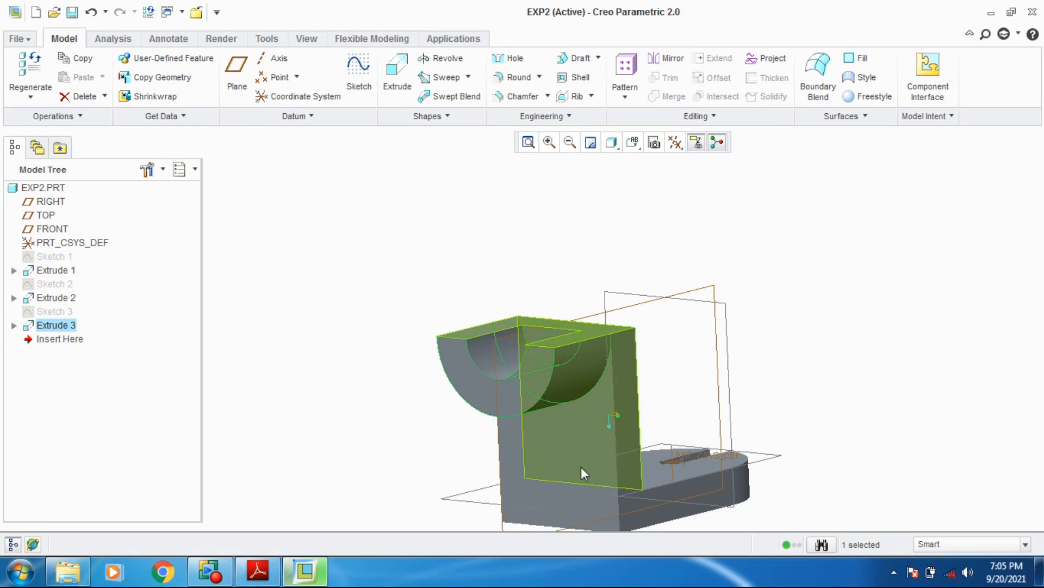
Sketch a circle about 27 in diameter on the upright's saddle-side face, centred on the midpoint of its top edge
{"action": "middle_click_drag", "start_coordinate": [521, 479], "coordinate": [406, 439]}
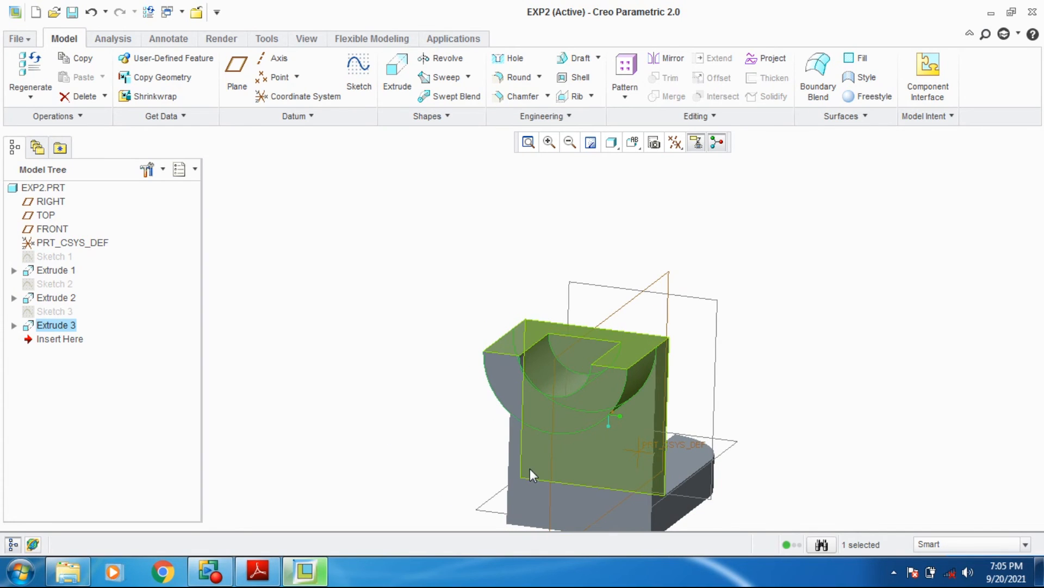
{"action": "left_click", "coordinate": [572, 347]}
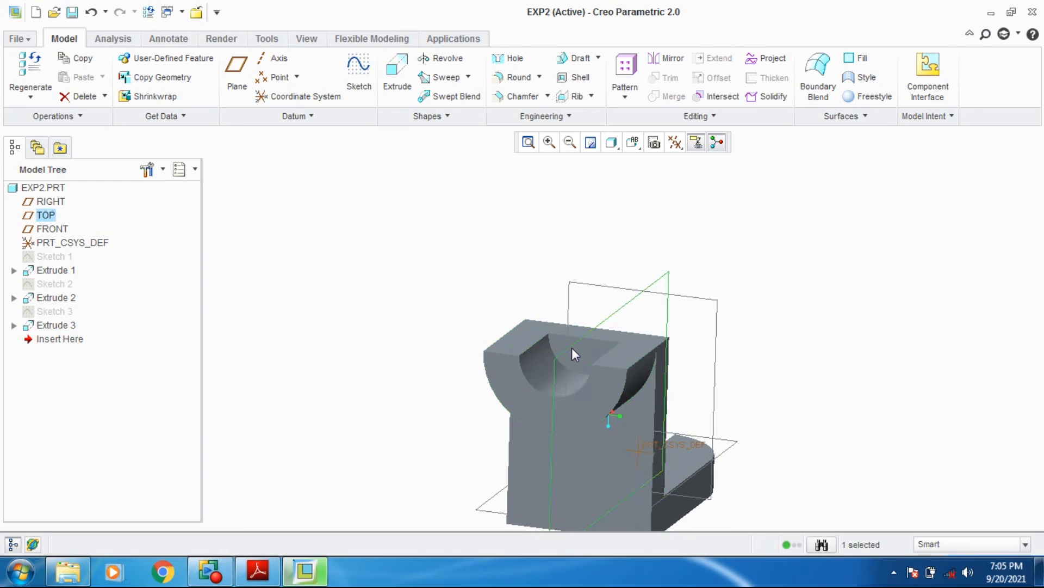
{"action": "left_click", "coordinate": [578, 357]}
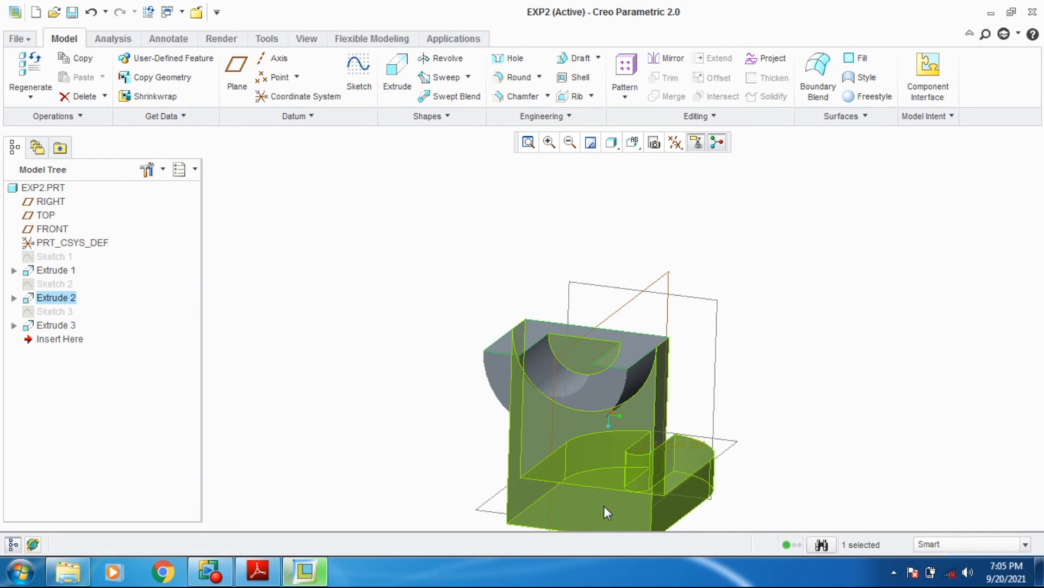
{"action": "middle_click_drag", "start_coordinate": [754, 380], "coordinate": [709, 380]}
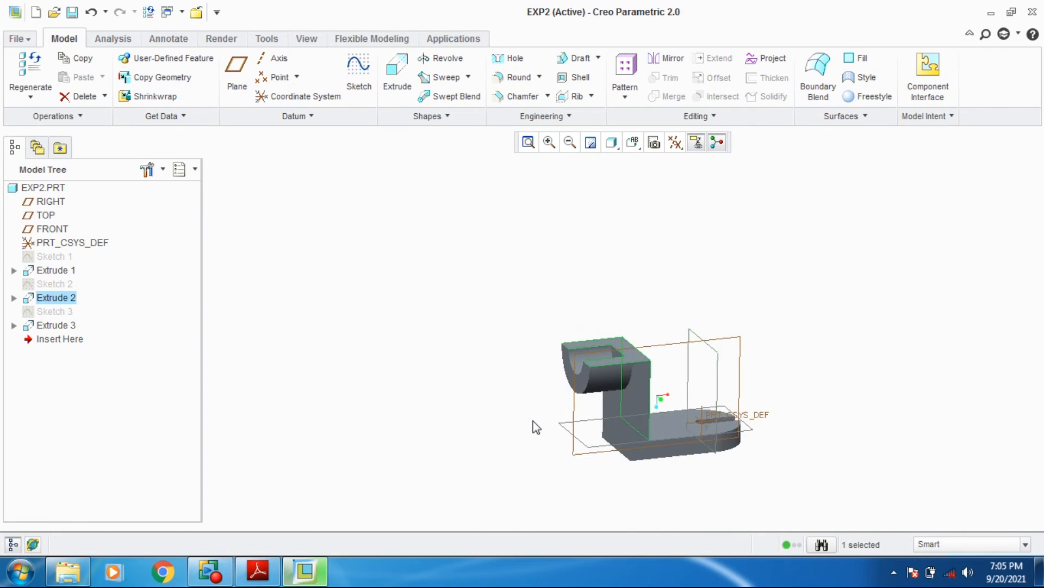
{"action": "scroll", "coordinate": [536, 427], "scroll_direction": "down", "scroll_amount": 4}
{"action": "middle_click_drag", "start_coordinate": [537, 399], "coordinate": [712, 426]}
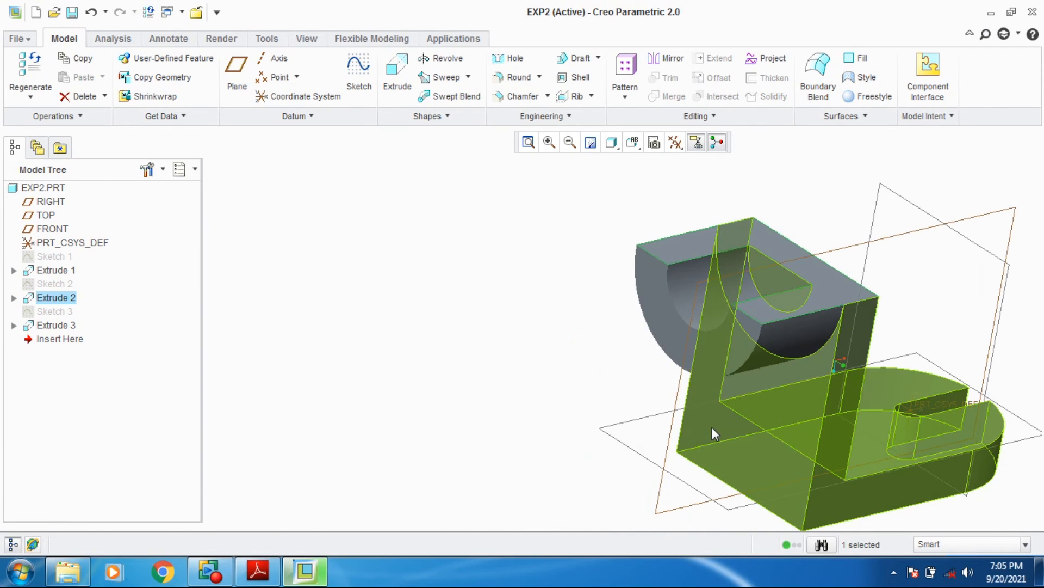
{"action": "left_click", "coordinate": [713, 426]}
{"action": "left_click", "coordinate": [703, 422]}
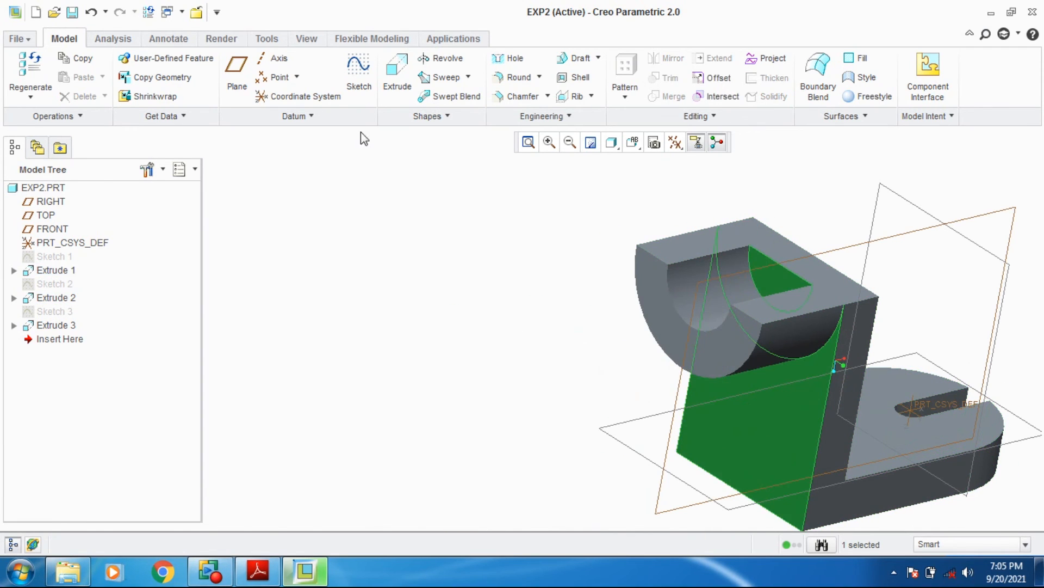
{"action": "left_click", "coordinate": [358, 71]}
{"action": "left_click", "coordinate": [676, 142]}
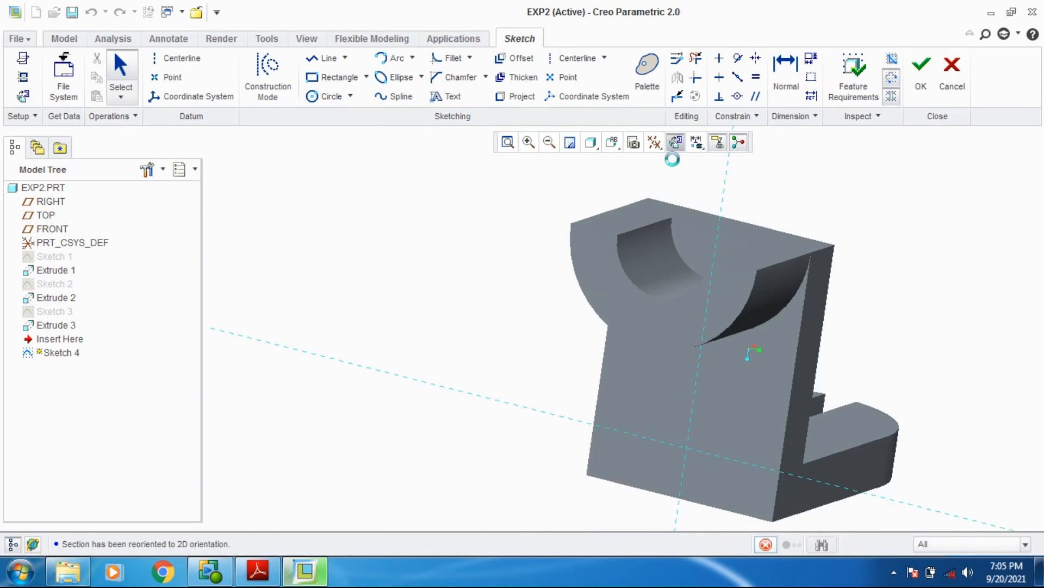
{"action": "left_click", "coordinate": [328, 96]}
{"action": "left_click", "coordinate": [623, 169]}
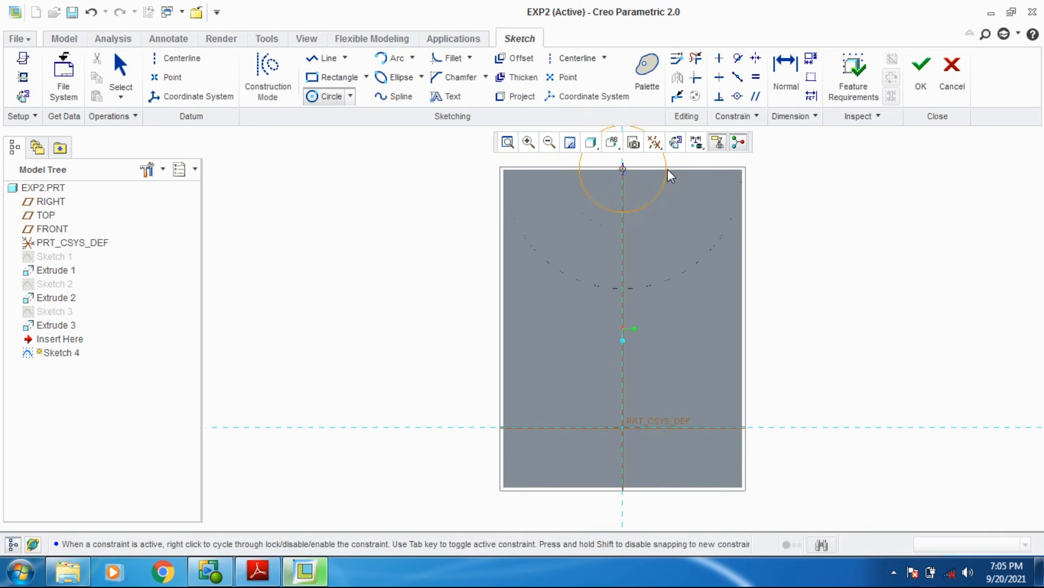
{"action": "left_click", "coordinate": [678, 173]}
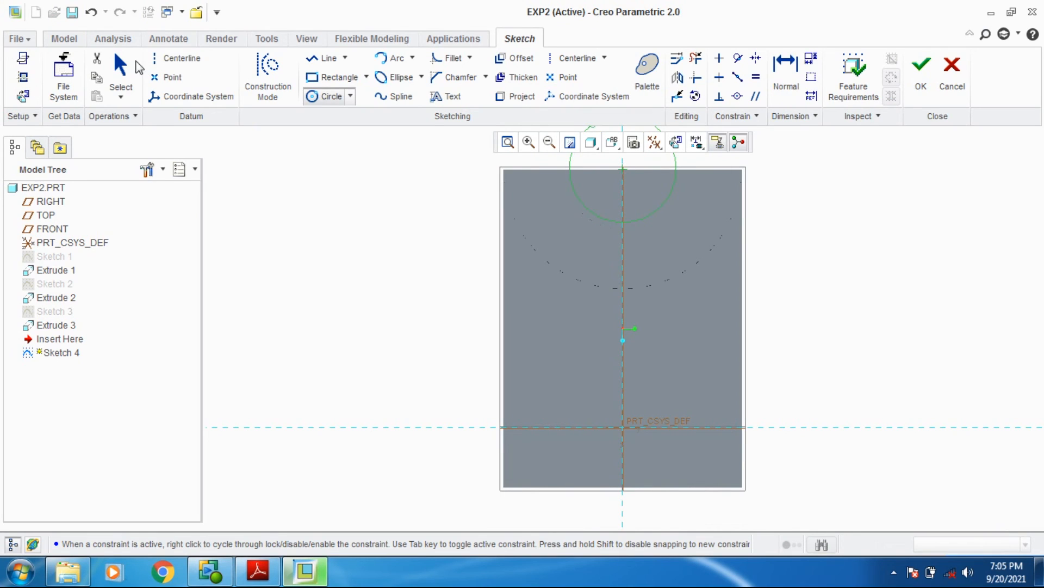
Set the circle's diameter to 30 and finish the sketch
{"action": "left_click", "coordinate": [123, 68]}
{"action": "scroll", "coordinate": [646, 179], "scroll_direction": "down", "scroll_amount": 4}
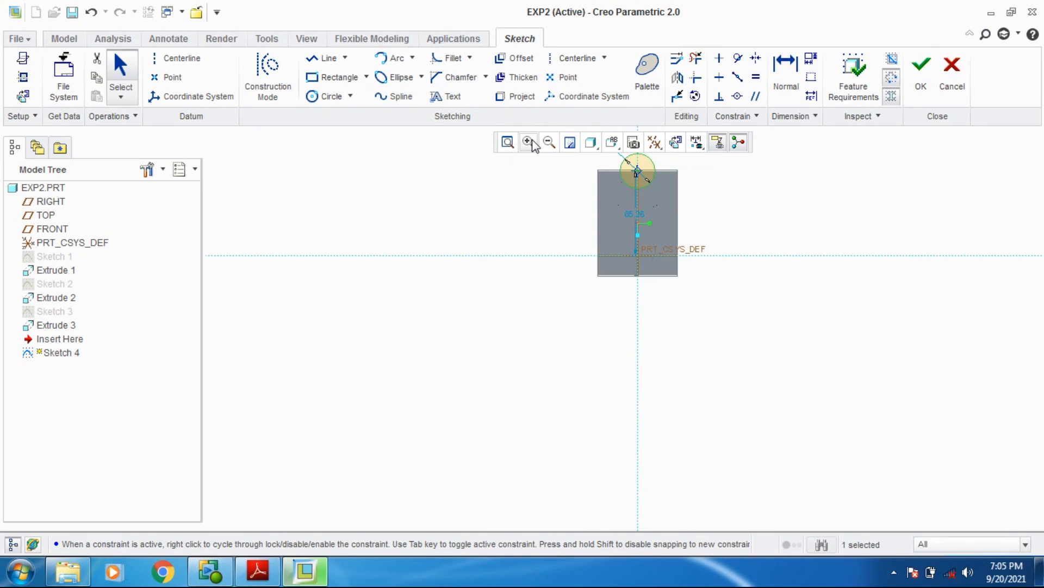
{"action": "left_click", "coordinate": [507, 142]}
{"action": "scroll", "coordinate": [576, 166], "scroll_direction": "down", "scroll_amount": 5}
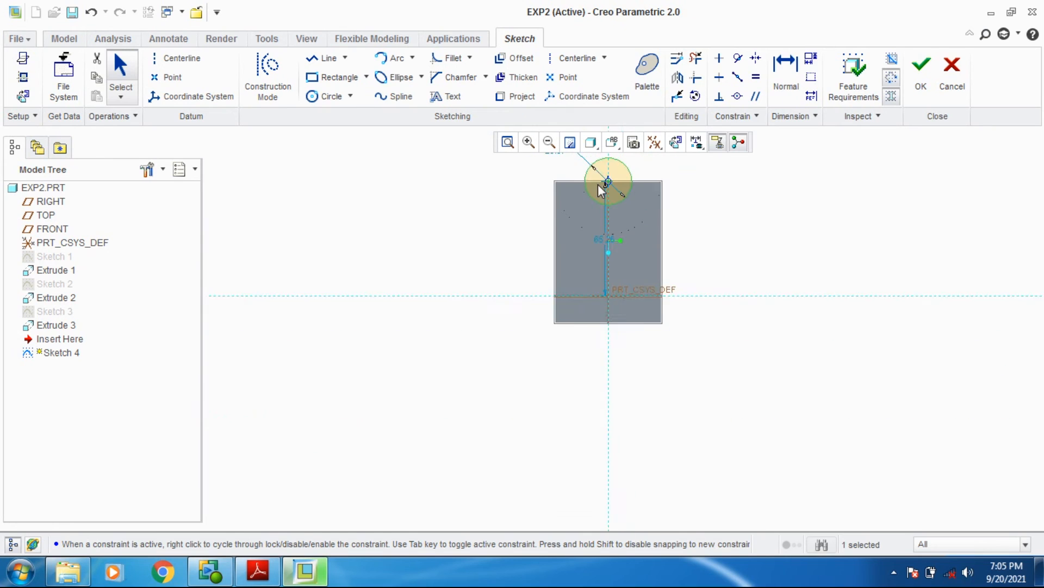
{"action": "scroll", "coordinate": [566, 191], "scroll_direction": "up", "scroll_amount": 3}
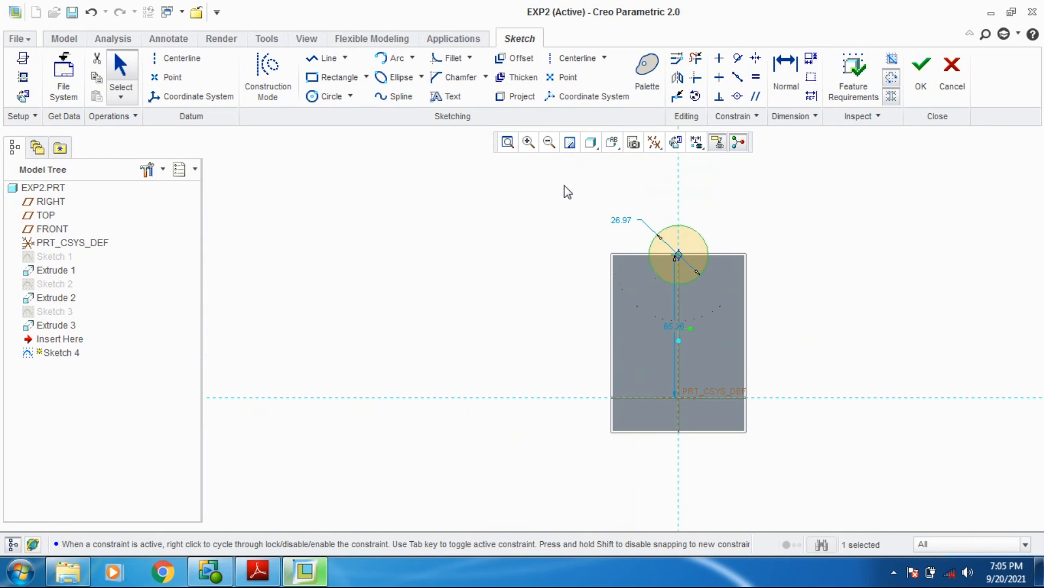
{"action": "double_click", "coordinate": [628, 223]}
{"action": "type", "text": "30"}
{"action": "key", "text": "Return"}
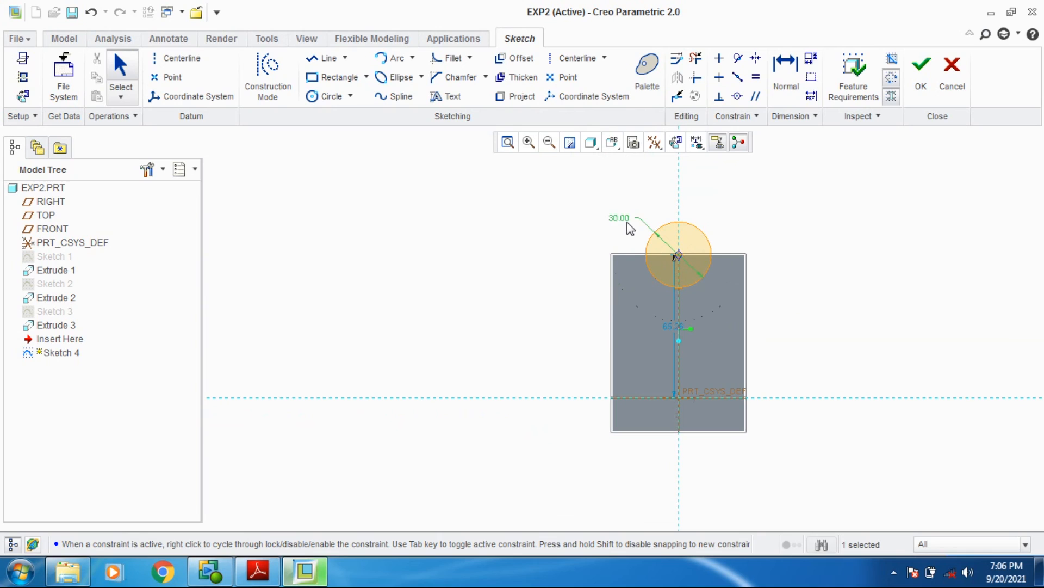
{"action": "left_click", "coordinate": [931, 85]}
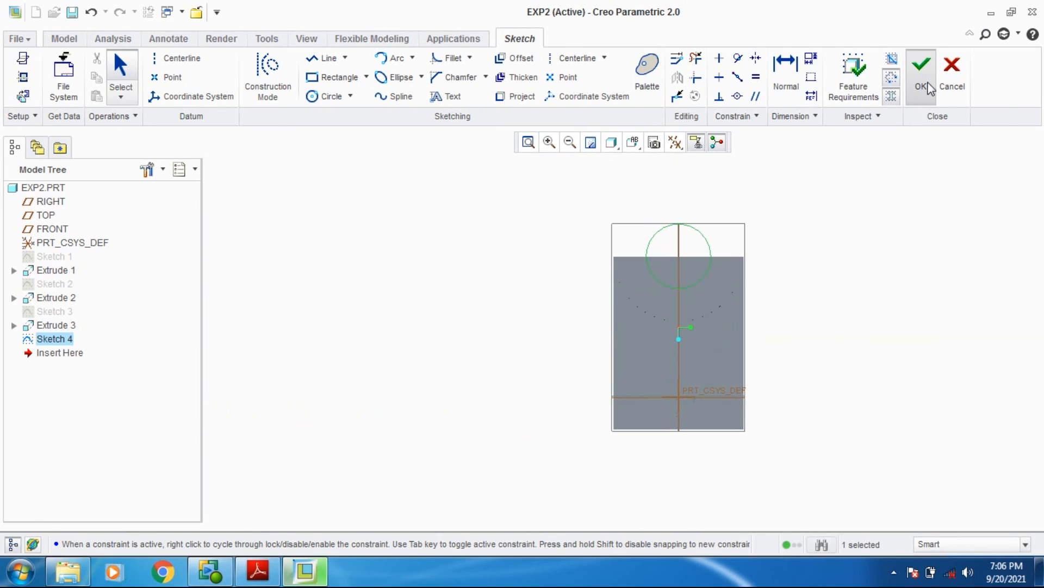
Extrude the 30 circle as a material-removing cut 43.77 deep through the upright, continuing the saddle's groove
{"action": "left_click", "coordinate": [399, 76]}
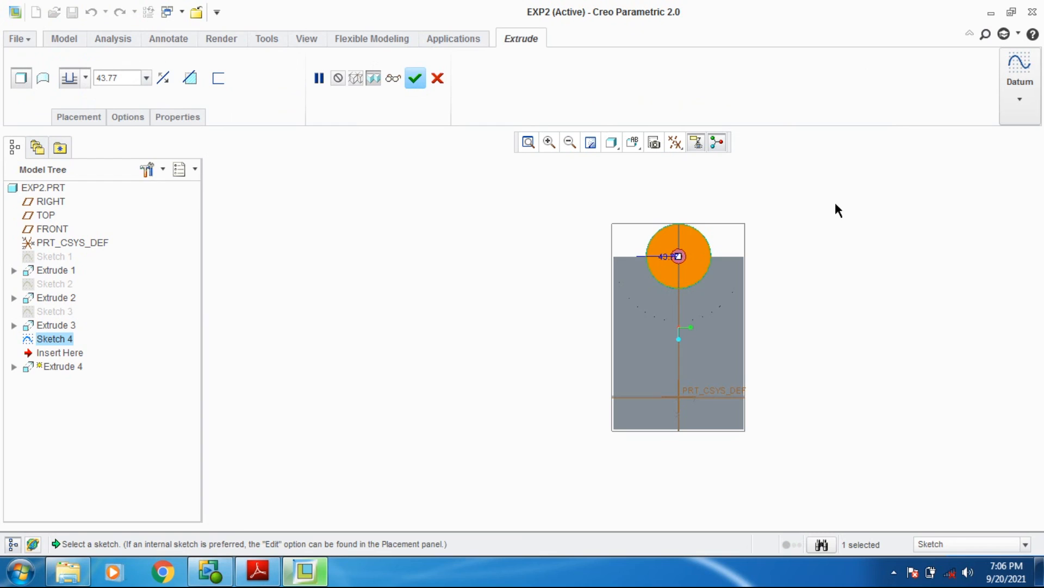
{"action": "scroll", "coordinate": [624, 278], "scroll_direction": "up", "scroll_amount": 4}
{"action": "scroll", "coordinate": [736, 259], "scroll_direction": "down", "scroll_amount": 5}
{"action": "middle_click_drag", "start_coordinate": [737, 259], "coordinate": [691, 283]}
{"action": "left_click", "coordinate": [433, 318]}
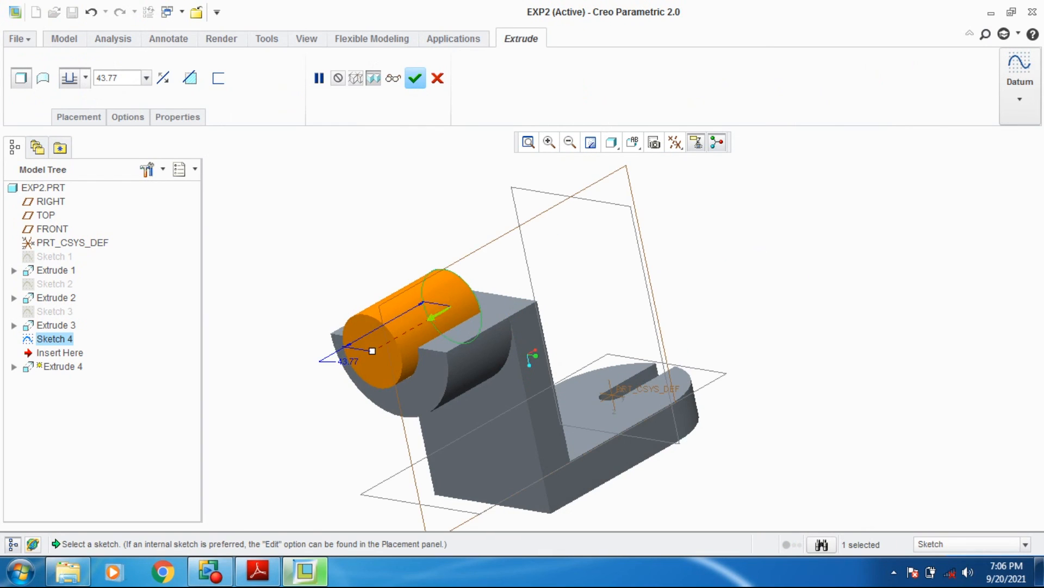
{"action": "left_click", "coordinate": [189, 79]}
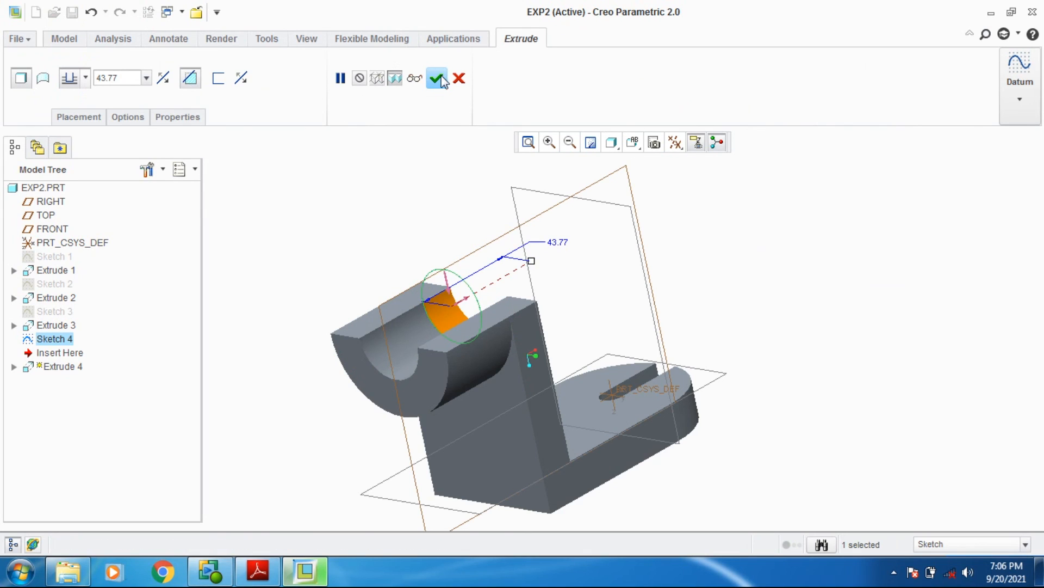
{"action": "left_click", "coordinate": [438, 79]}
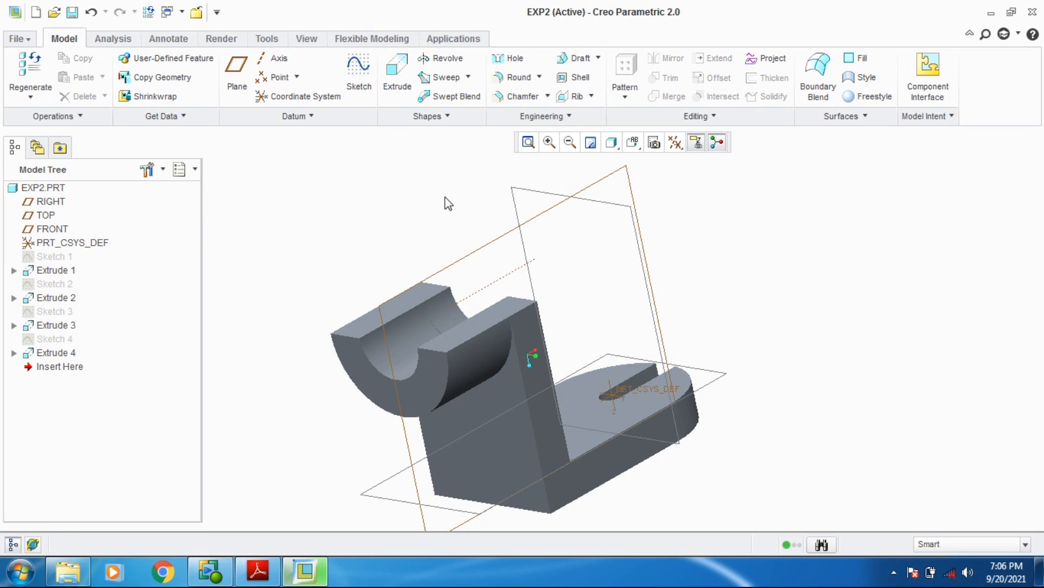
Compare the bracket with the exercise 8 drawing in Adobe Reader, including its isometric view, and inspect the model from several sides
{"action": "middle_click_drag", "start_coordinate": [731, 230], "coordinate": [553, 299]}
{"action": "scroll", "coordinate": [547, 311], "scroll_direction": "down", "scroll_amount": 2}
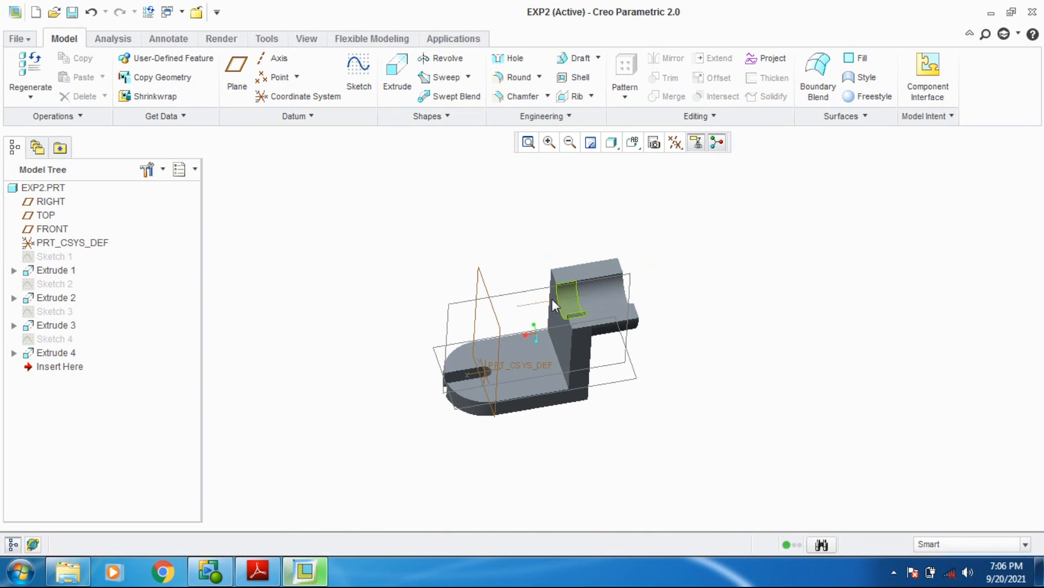
{"action": "left_click", "coordinate": [260, 561]}
{"action": "scroll", "coordinate": [647, 341], "scroll_direction": "up", "scroll_amount": 2}
{"action": "scroll", "coordinate": [649, 342], "scroll_direction": "down", "scroll_amount": 3}
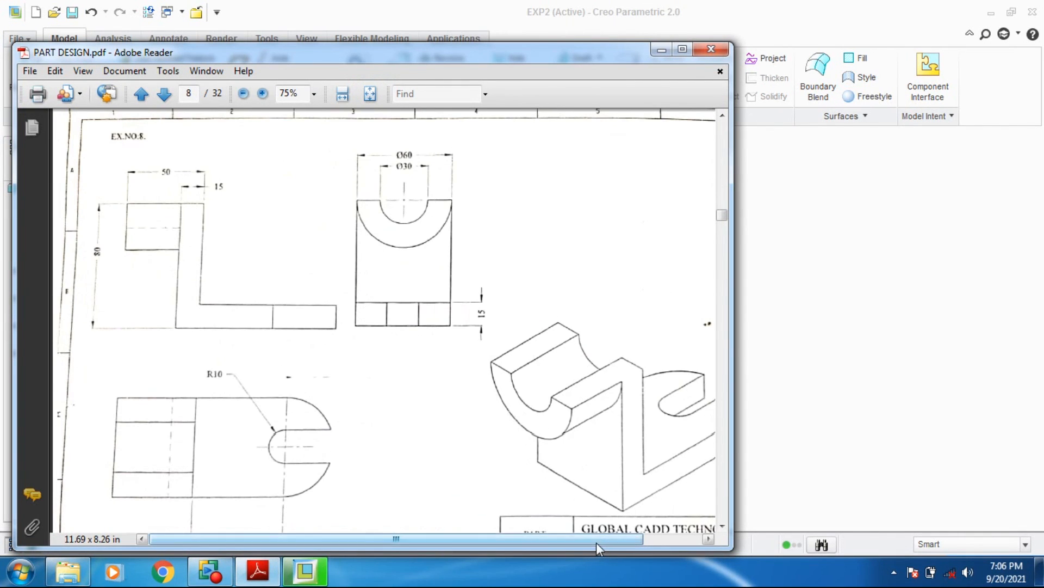
{"action": "left_click_drag", "start_coordinate": [597, 541], "coordinate": [687, 544]}
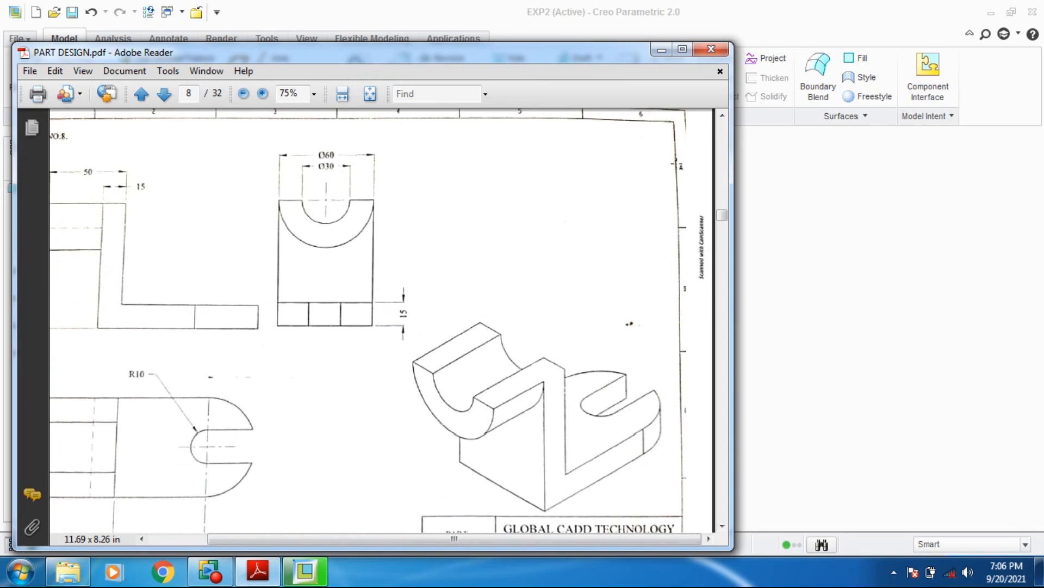
{"action": "left_click", "coordinate": [661, 51]}
{"action": "scroll", "coordinate": [513, 374], "scroll_direction": "down", "scroll_amount": 3}
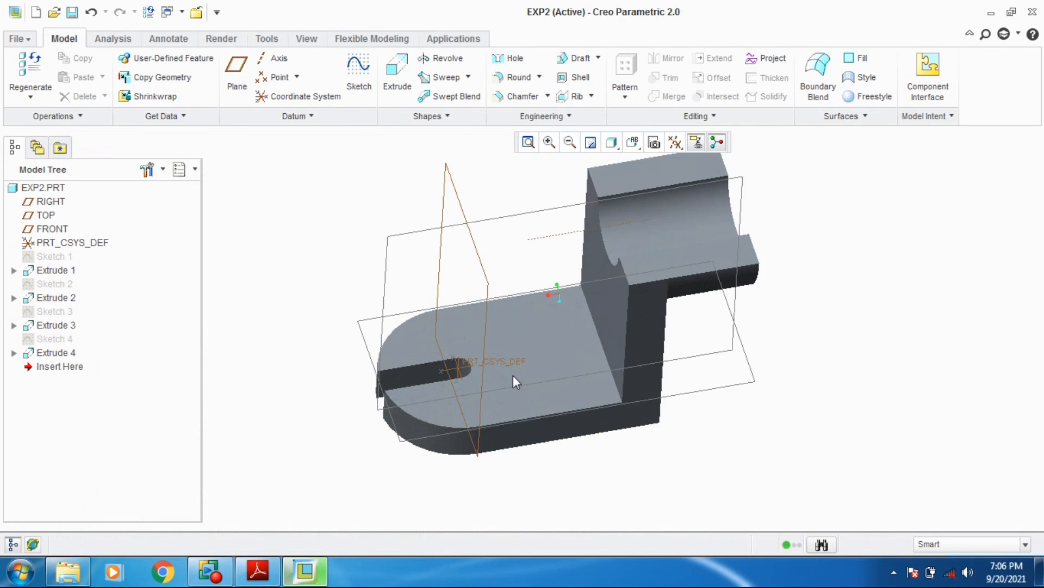
{"action": "scroll", "coordinate": [514, 376], "scroll_direction": "up", "scroll_amount": 2}
{"action": "middle_click_drag", "start_coordinate": [436, 333], "coordinate": [347, 221]}
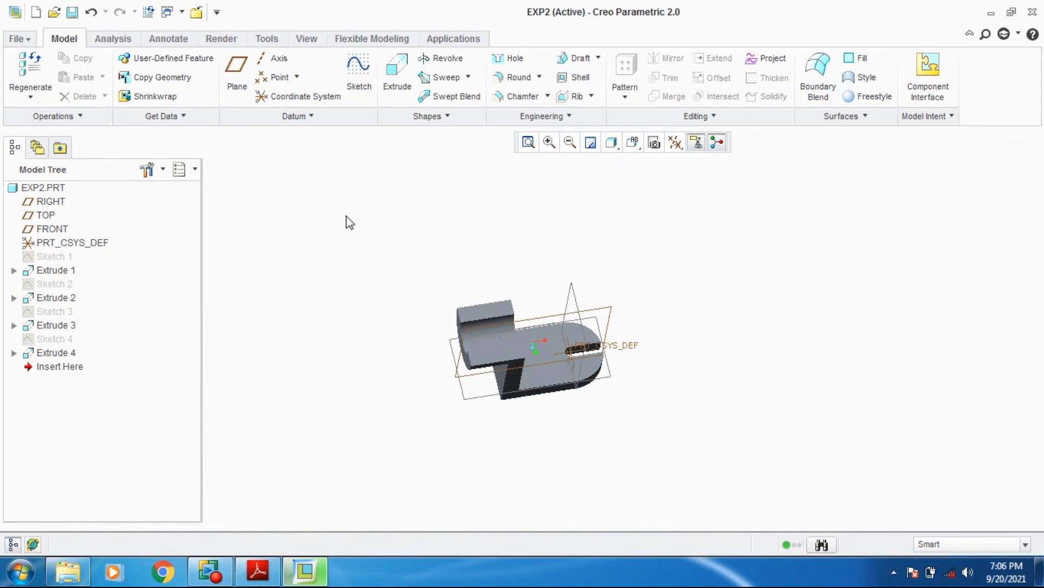
{"action": "scroll", "coordinate": [471, 352], "scroll_direction": "down", "scroll_amount": 2}
{"action": "left_click", "coordinate": [529, 142]}
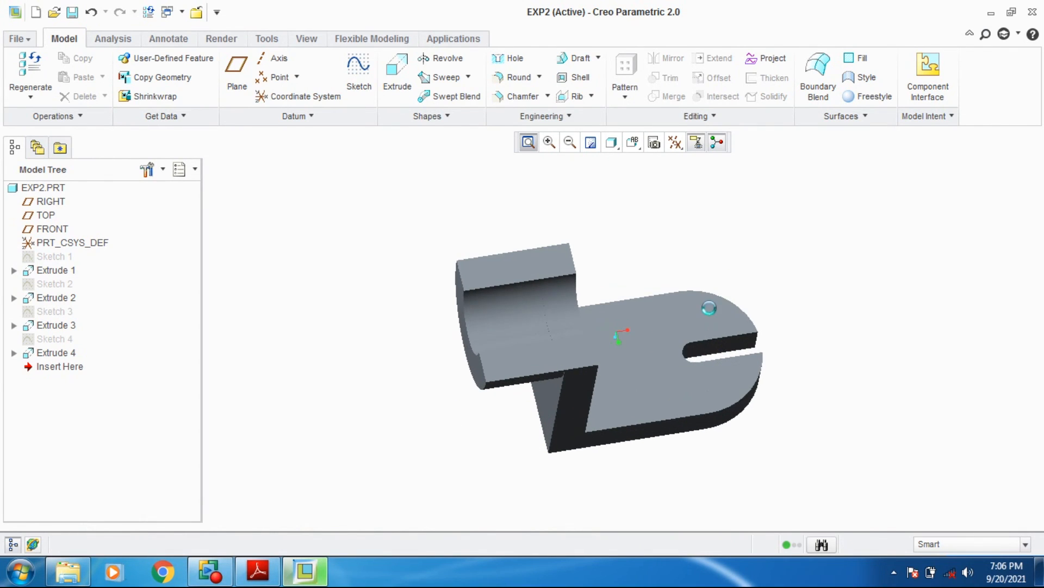
{"action": "middle_click_drag", "start_coordinate": [830, 285], "coordinate": [816, 266]}
{"action": "middle_click_drag", "start_coordinate": [638, 407], "coordinate": [482, 439]}
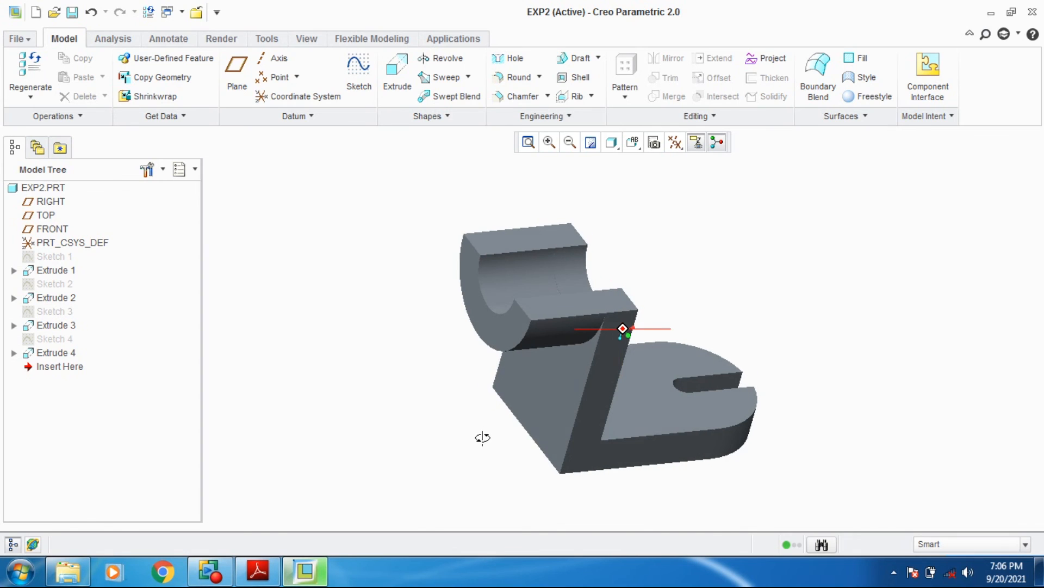
Save a copy of the part in the Documents folder under the name exp
{"action": "left_click", "coordinate": [18, 39]}
{"action": "left_click", "coordinate": [51, 151]}
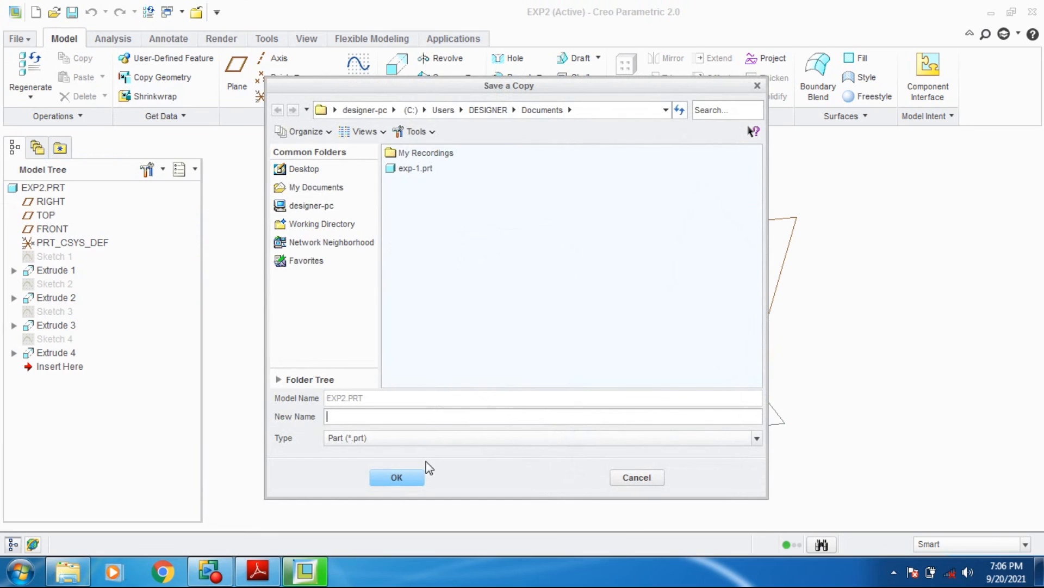
{"action": "type", "text": "exp"}
{"action": "key", "text": "Return"}
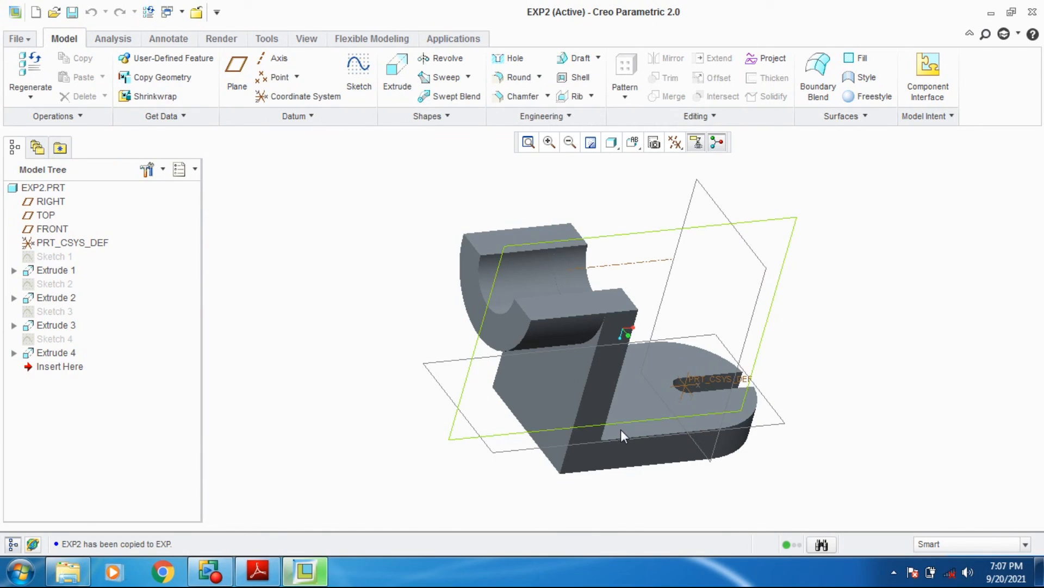